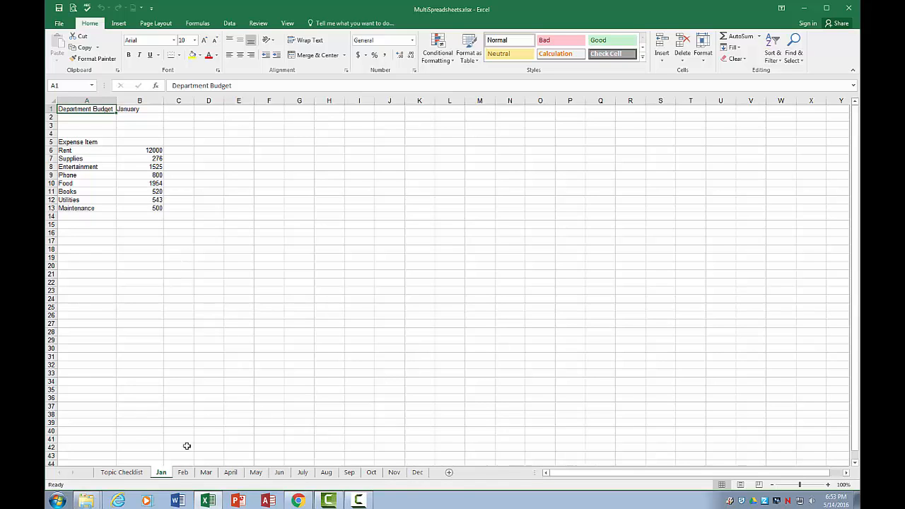
# - Look through the March, June and September budget sheets to compare their layouts
pyautogui.click(210, 473)
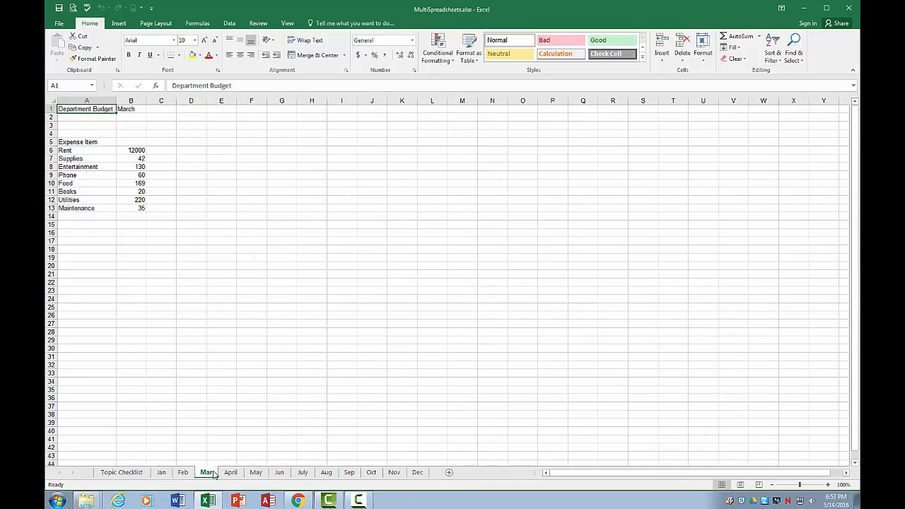
pyautogui.click(282, 474)
pyautogui.click(349, 473)
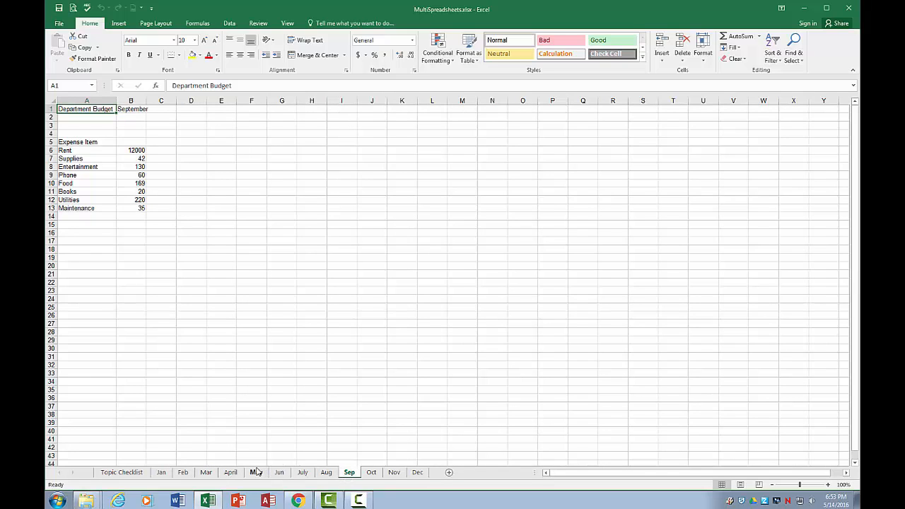
# - Group the sheets from Jan through Dec and enter "Test" in cell J1 on all of them
pyautogui.click(162, 472)
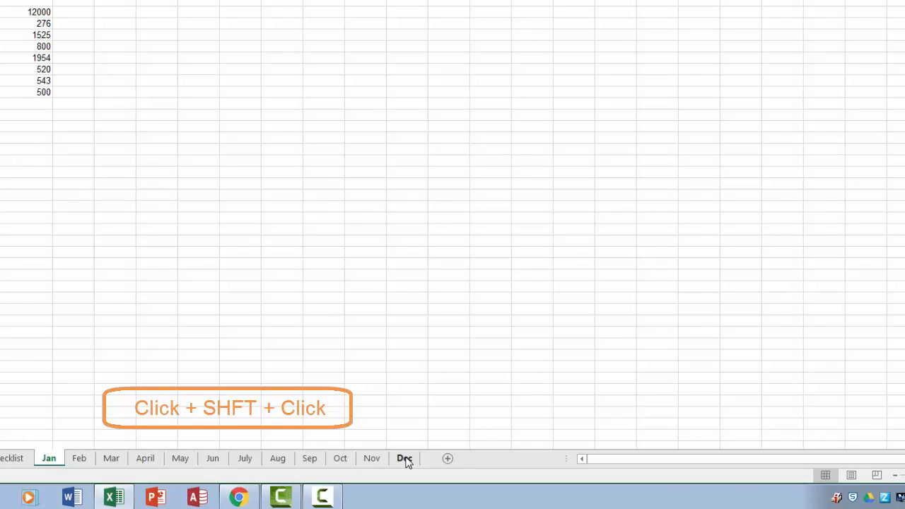
pyautogui.keyDown('shift'); pyautogui.click(404, 459); pyautogui.keyUp('shift')
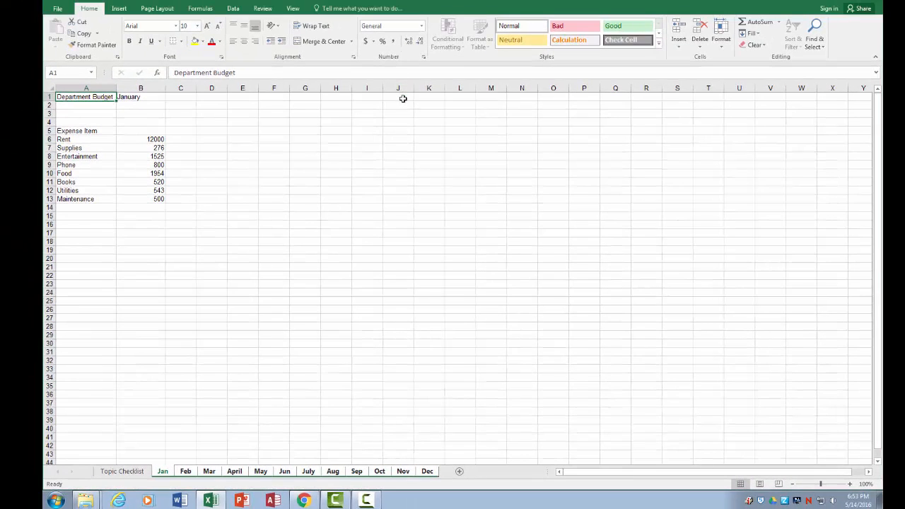
pyautogui.click(403, 98)
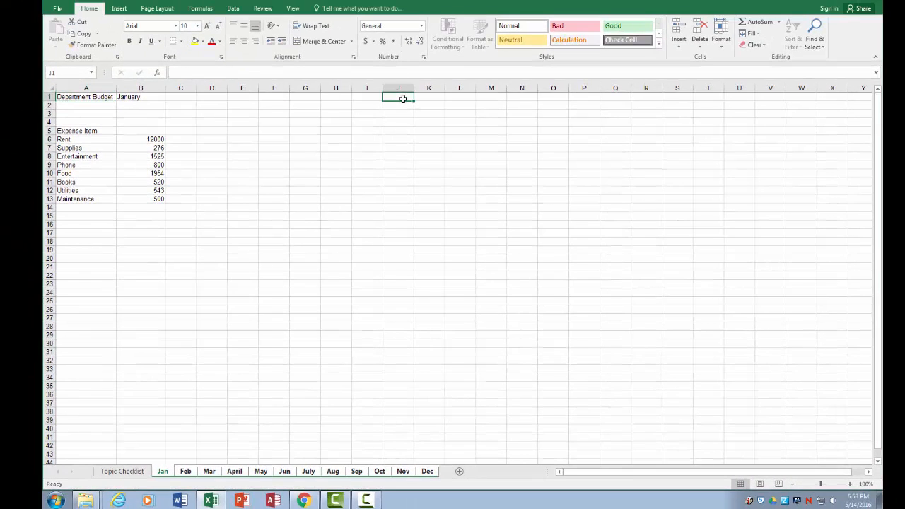
pyautogui.write('TE')
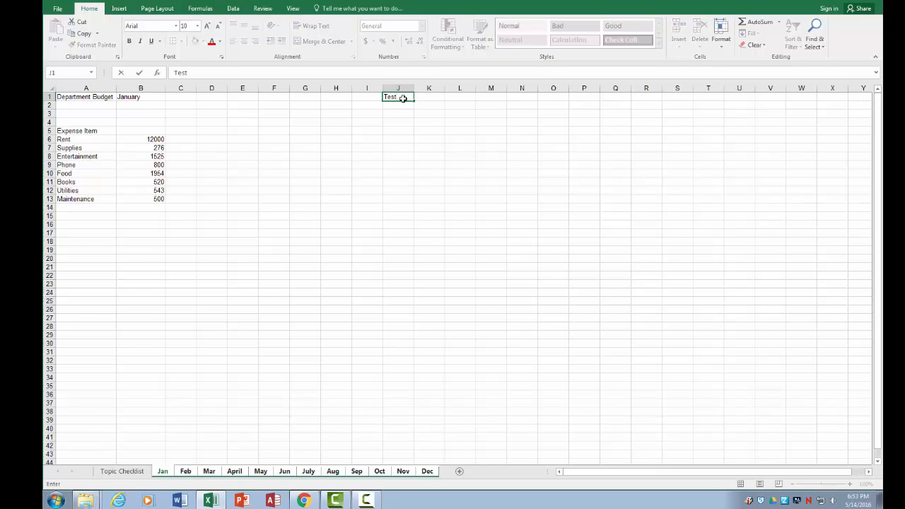
pyautogui.press('Return')
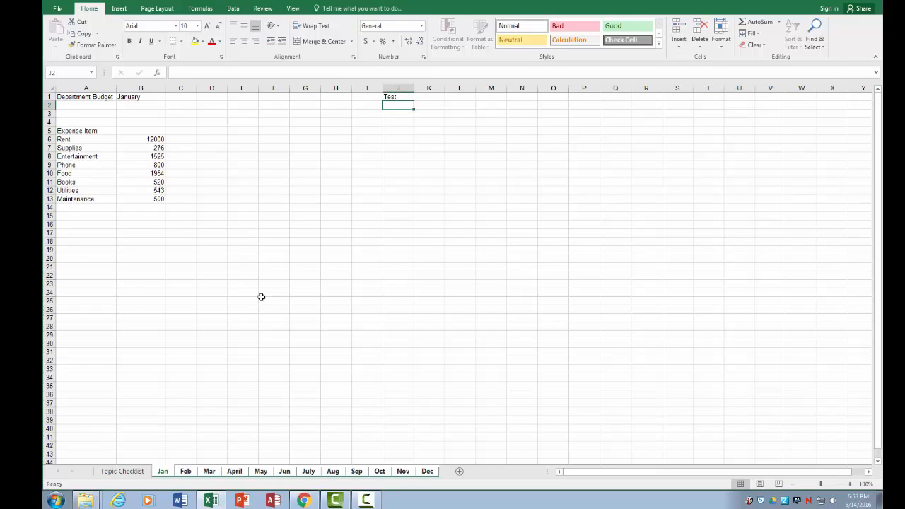
# - Check cell J1 on the August and March sheets, and ungroup the sheets
pyautogui.click(332, 472)
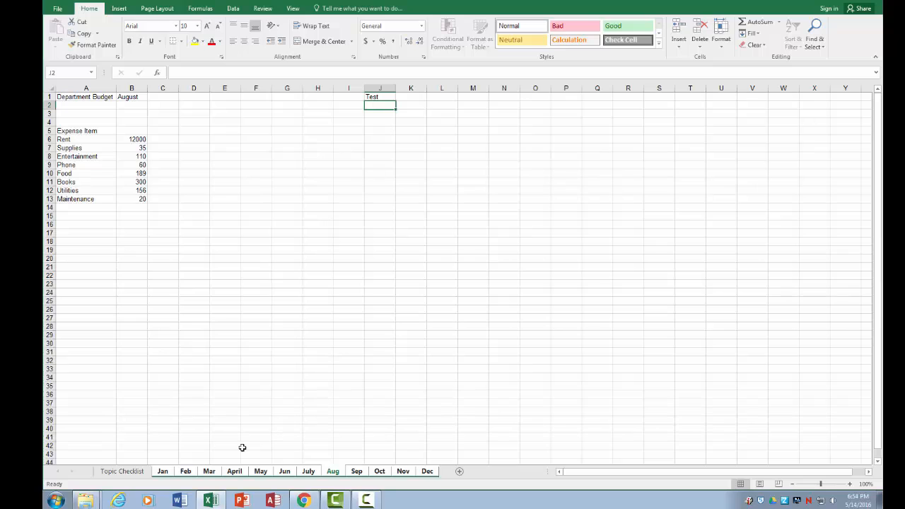
pyautogui.click(214, 473)
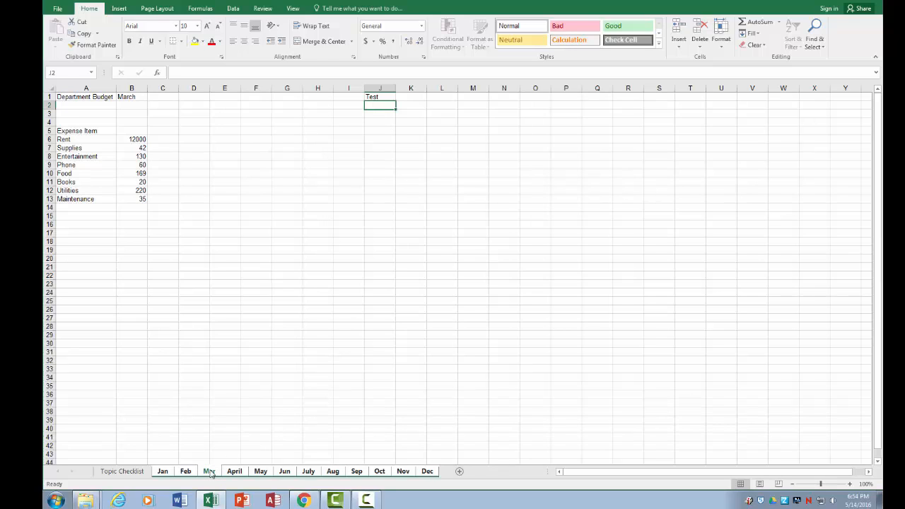
pyautogui.rightClick(210, 472)
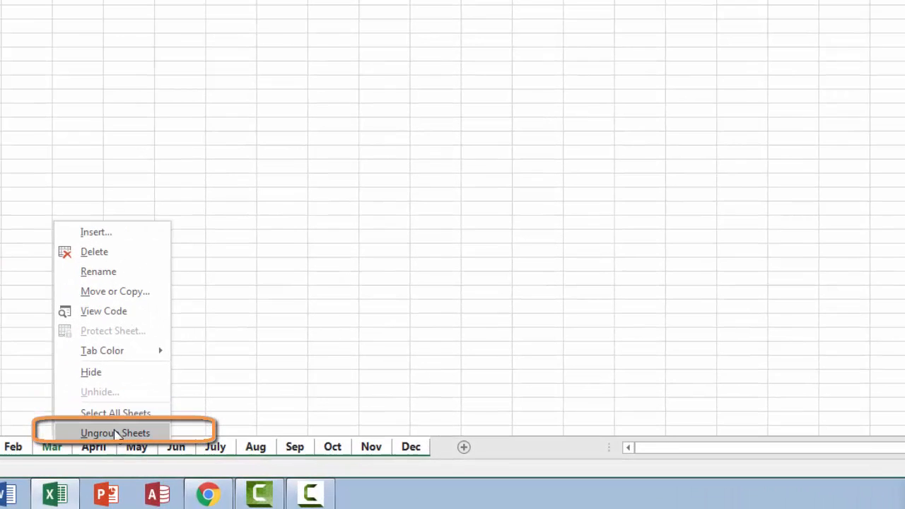
pyautogui.click(115, 432)
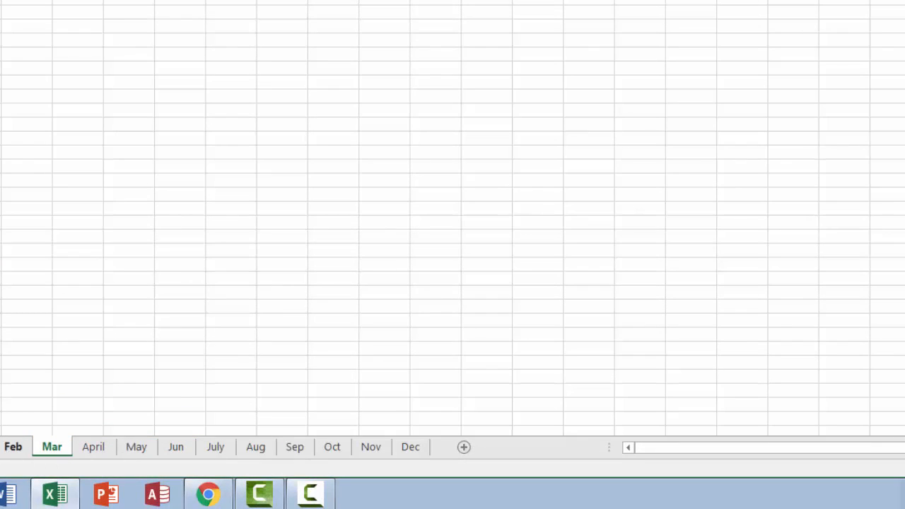
# - Group the Jan through Dec sheets again and clear the "Test" entry from cell J1
pyautogui.click(50, 457)
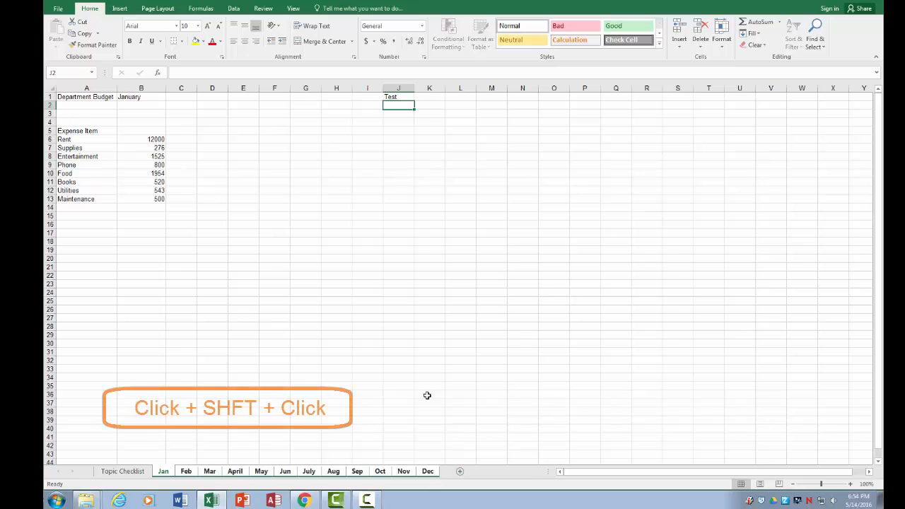
pyautogui.click(398, 97)
pyautogui.press('Delete')
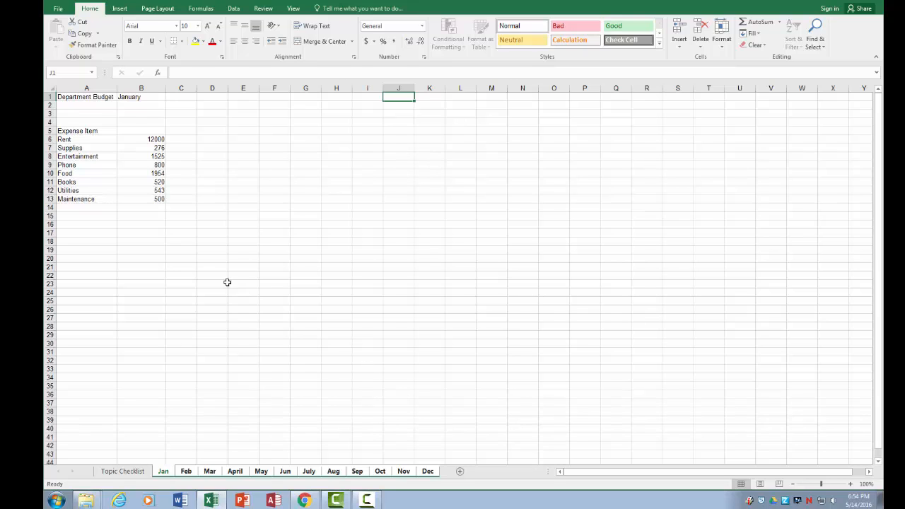
# - Add the label "Total" in A14 and sum B6:B13 in B14 with AutoSum on the grouped sheets
pyautogui.click(98, 209)
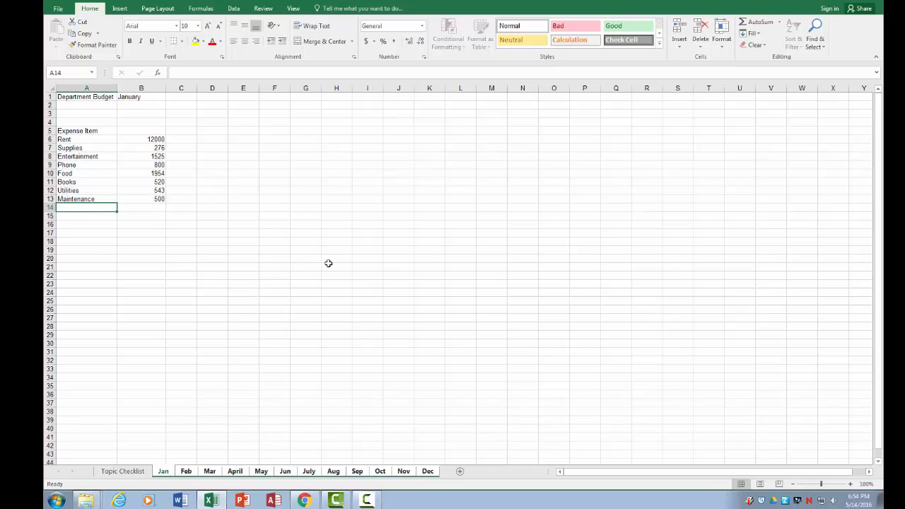
pyautogui.write('Total')
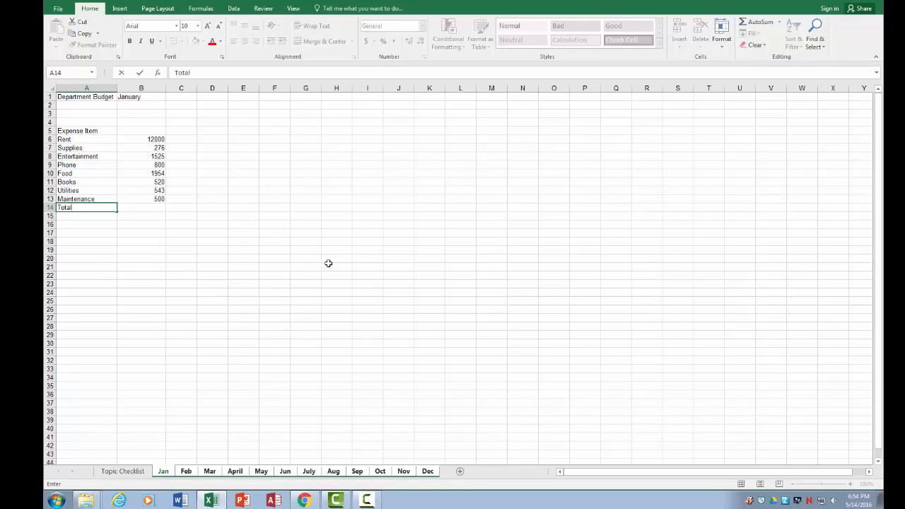
pyautogui.press('Tab')
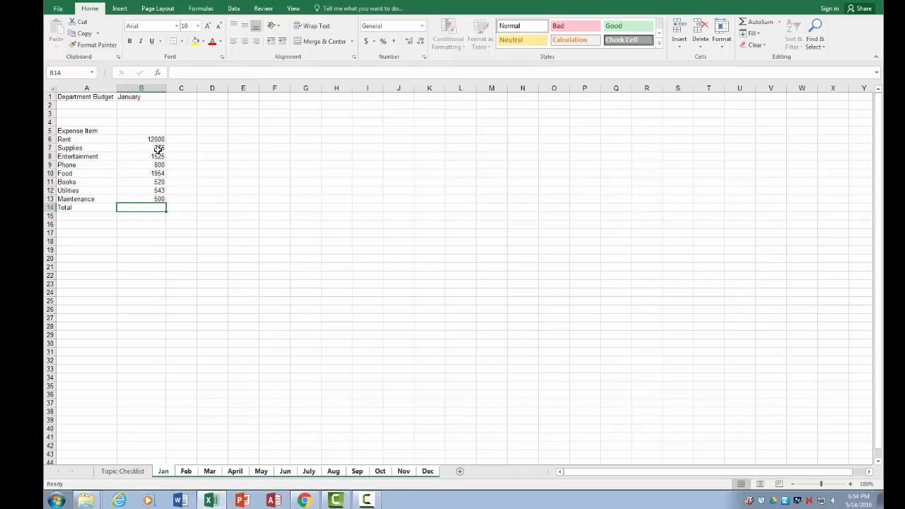
pyautogui.click(761, 24)
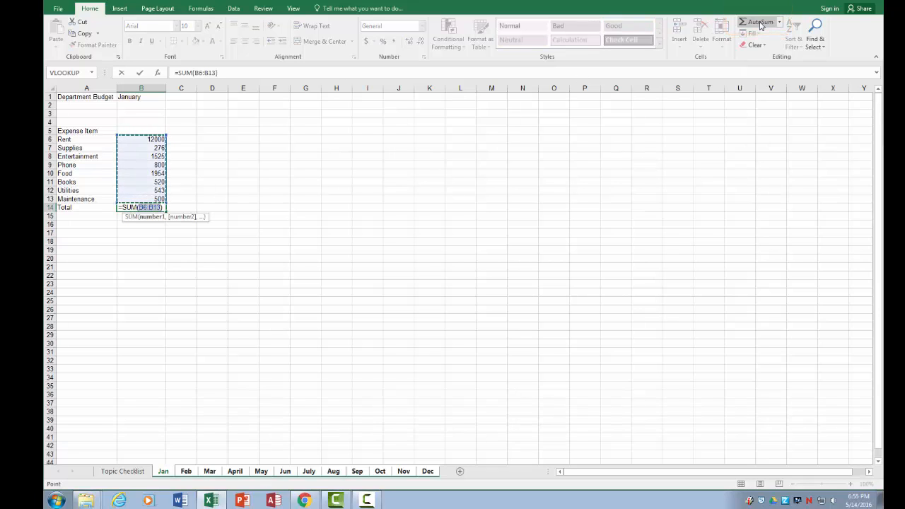
pyautogui.press('Return')
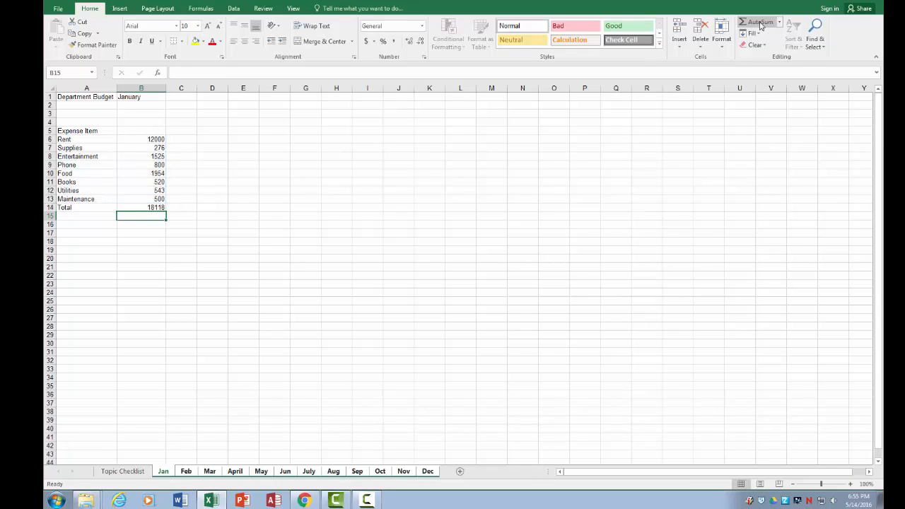
# - Check the total formula in B14 on the September sheet and return to the January sheet
pyautogui.click(357, 471)
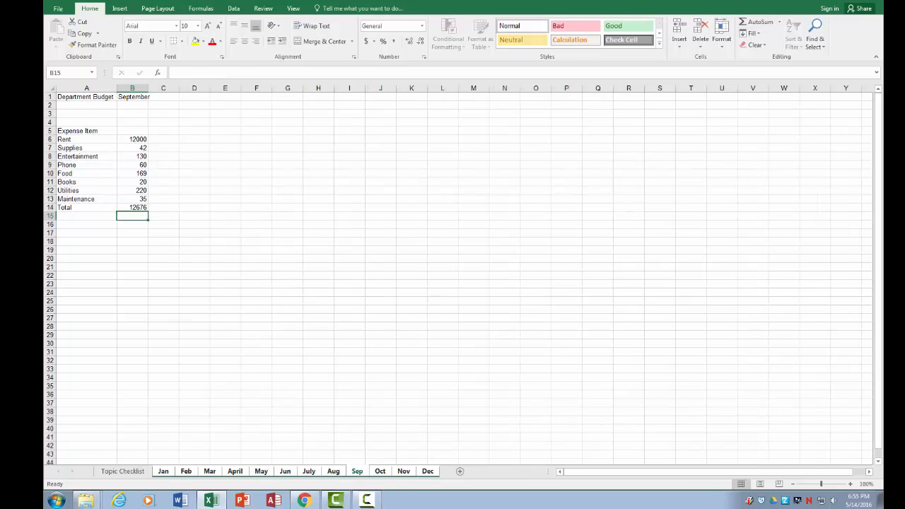
pyautogui.click(138, 207)
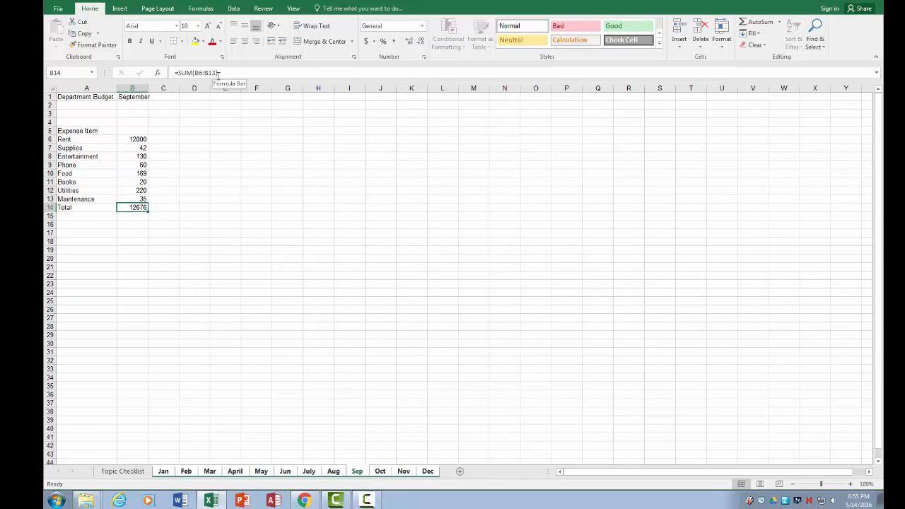
pyautogui.click(163, 470)
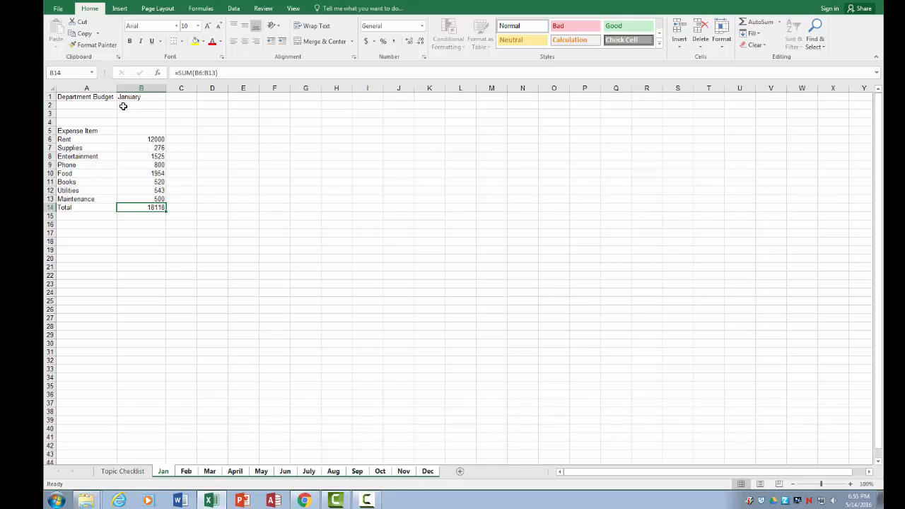
# - Bold the heading cells A1:B1 and autofit column A to its contents
pyautogui.moveTo(101, 96); pyautogui.dragTo(124, 96)
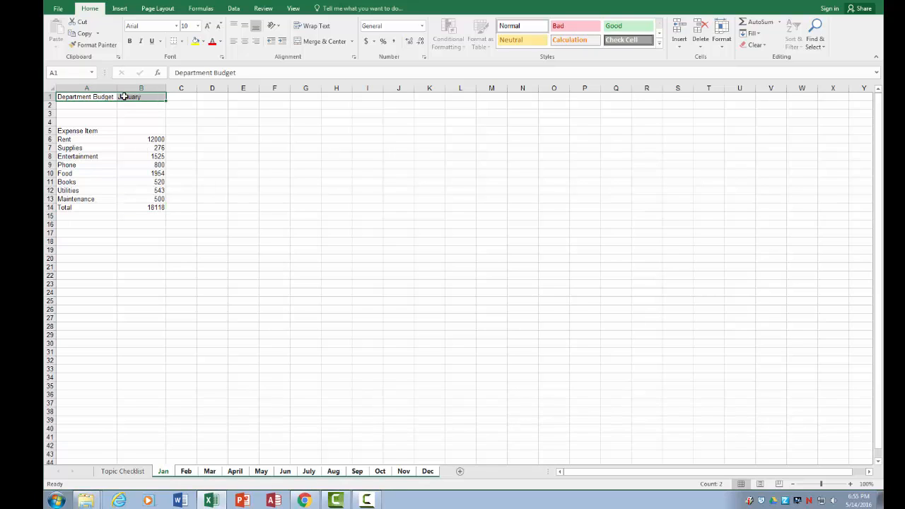
pyautogui.click(131, 43)
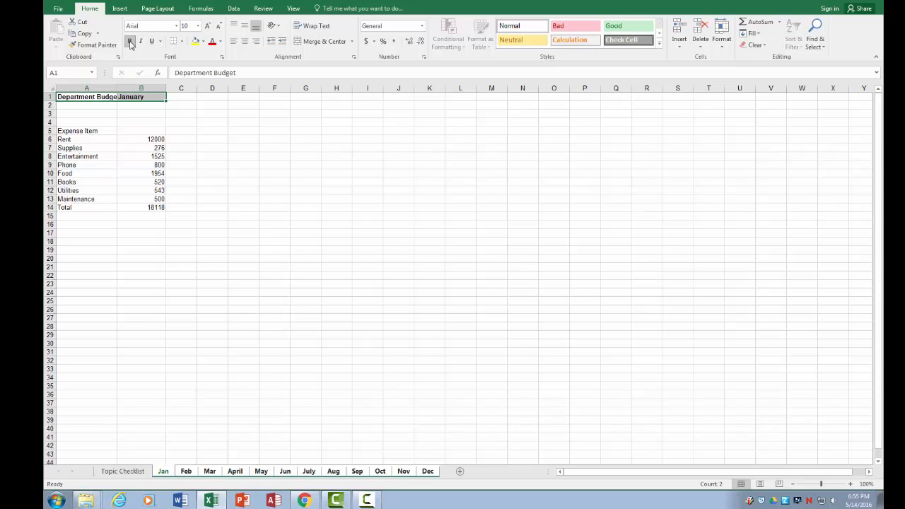
pyautogui.doubleClick(119, 88)
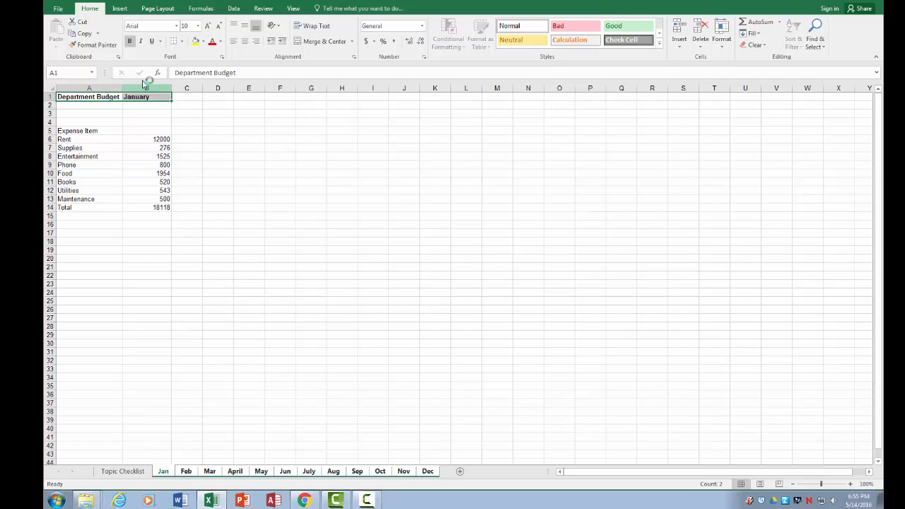
# - Give the heading cells A1:B1 a white font color and a blue fill
pyautogui.click(220, 42)
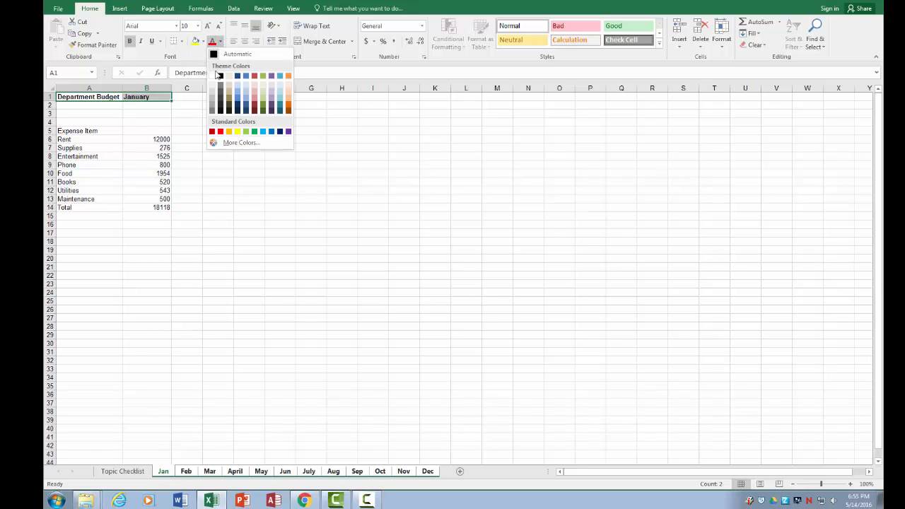
pyautogui.click(213, 76)
pyautogui.click(197, 41)
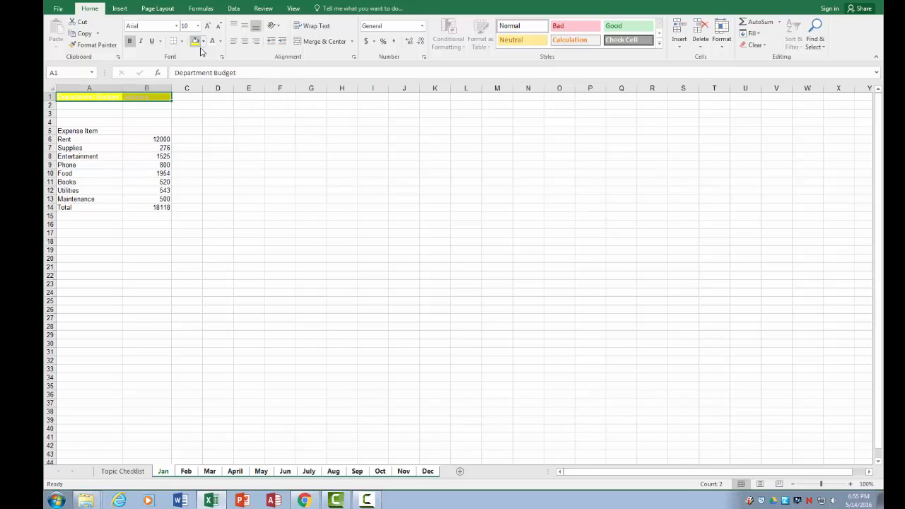
pyautogui.click(203, 41)
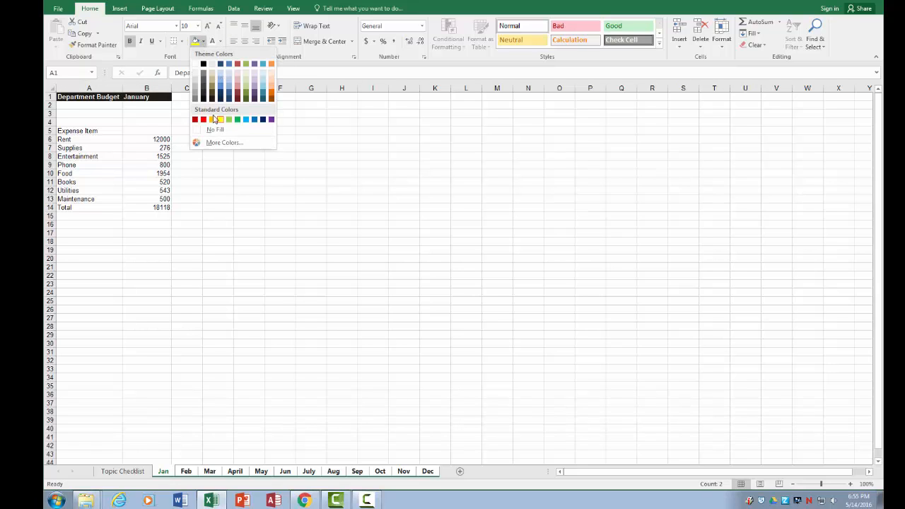
pyautogui.click(220, 91)
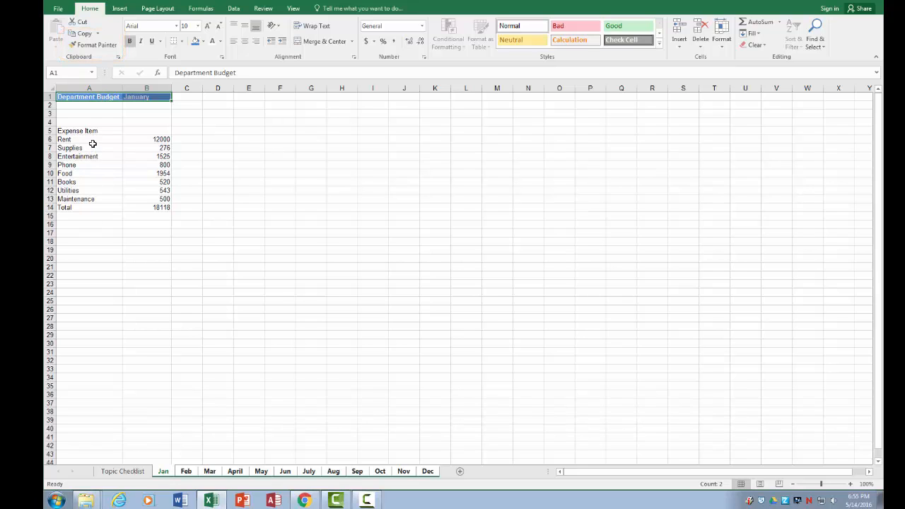
# - Copy the heading formatting onto the expense labels in A5:A14 with Format Painter
pyautogui.click(83, 44)
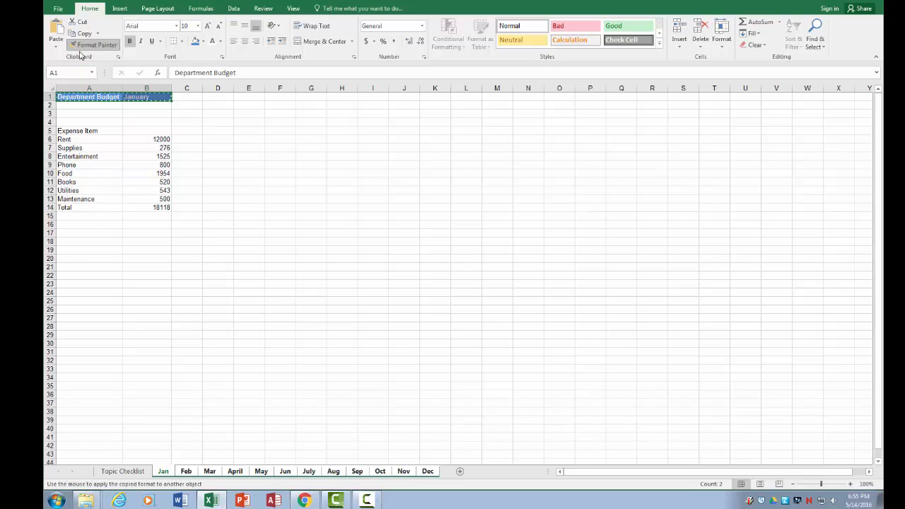
pyautogui.moveTo(79, 130); pyautogui.dragTo(83, 207)
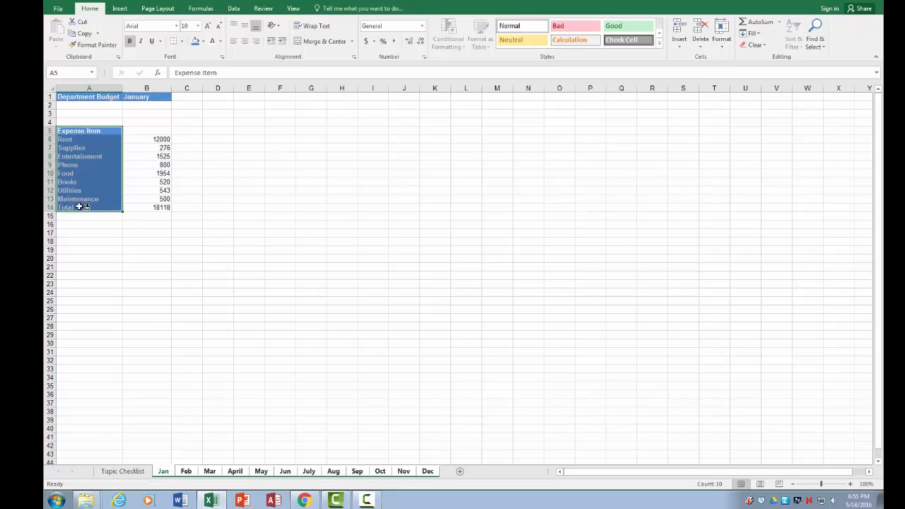
pyautogui.click(87, 158)
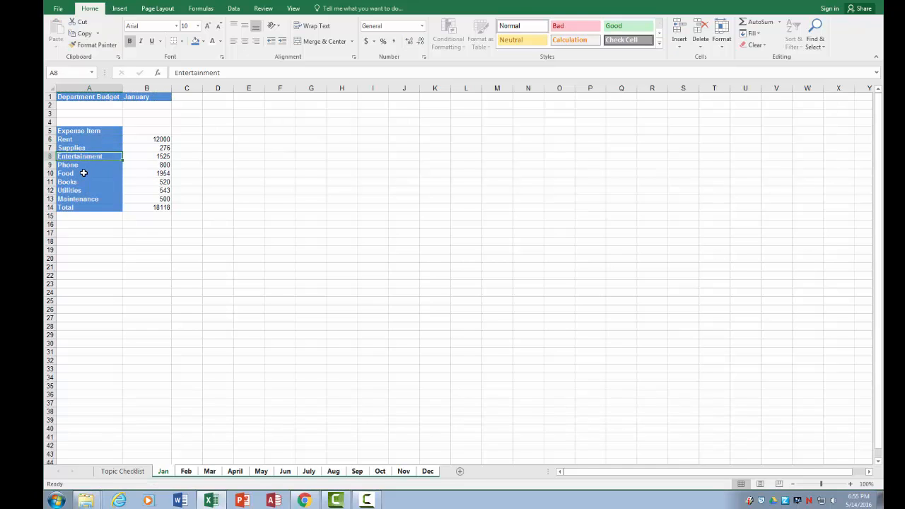
# - Apply thick outside borders around the expense table A5:B14
pyautogui.moveTo(95, 130); pyautogui.dragTo(156, 206)
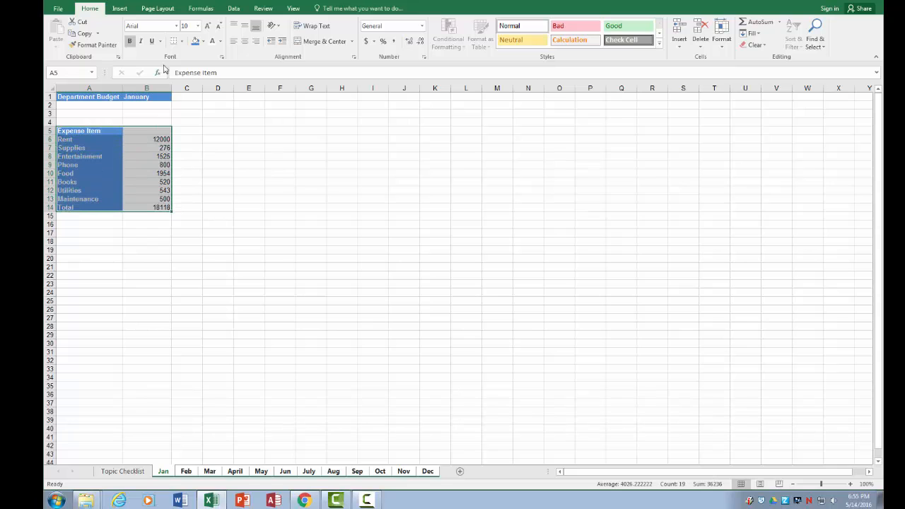
pyautogui.click(180, 43)
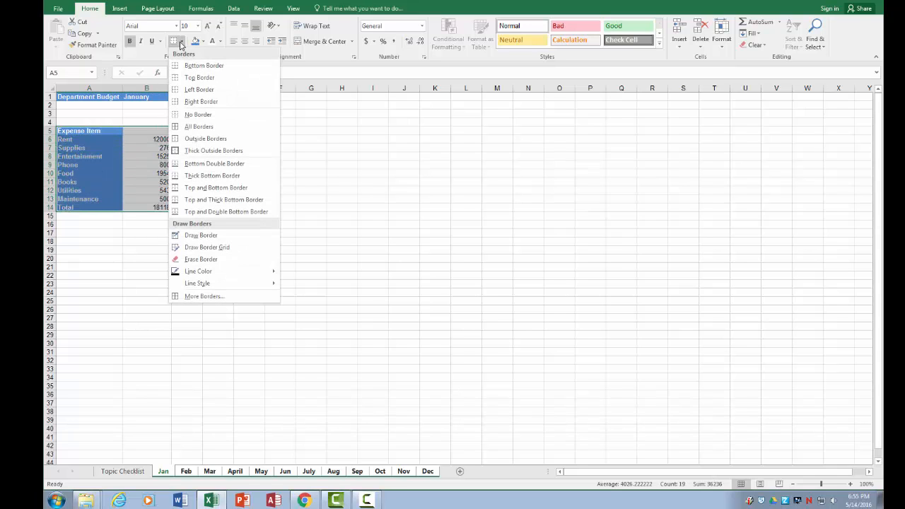
pyautogui.click(193, 150)
pyautogui.click(146, 251)
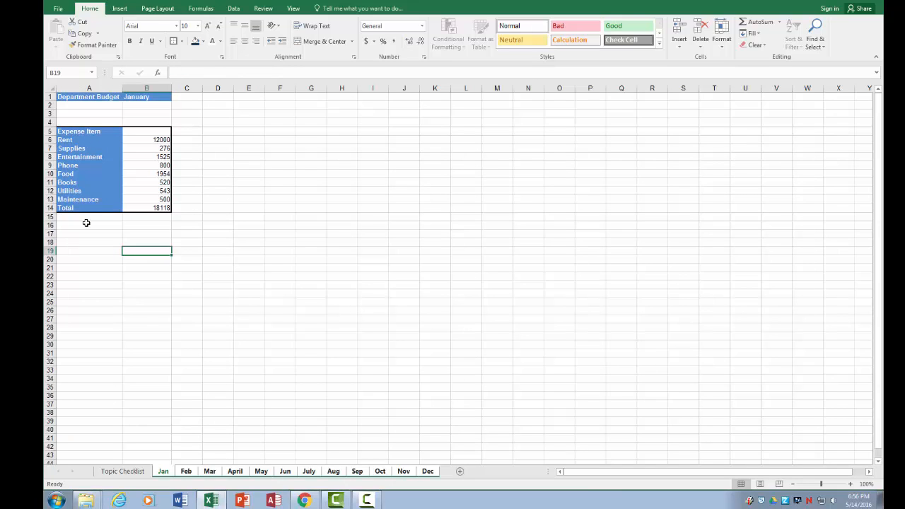
# - Format the amounts in B6:B14 as Accounting with no decimal places, and return to cell A1
pyautogui.moveTo(143, 139); pyautogui.dragTo(157, 208)
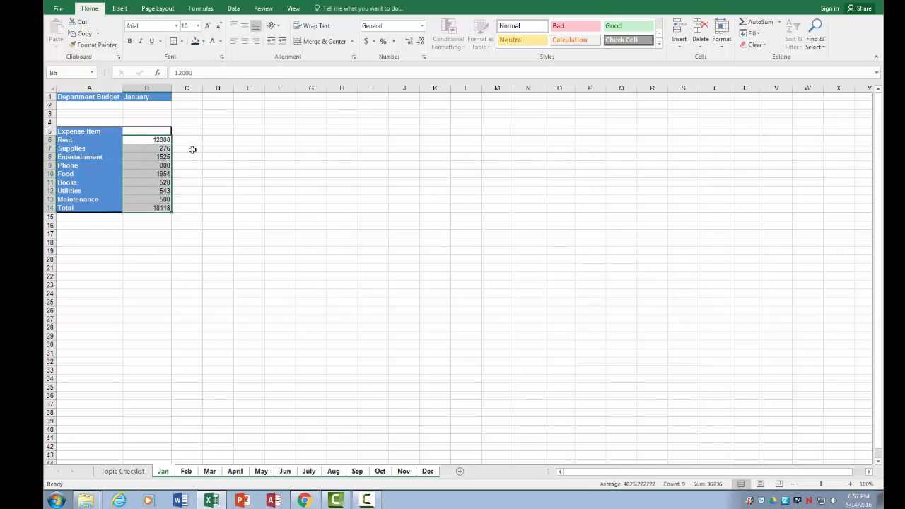
pyautogui.click(365, 41)
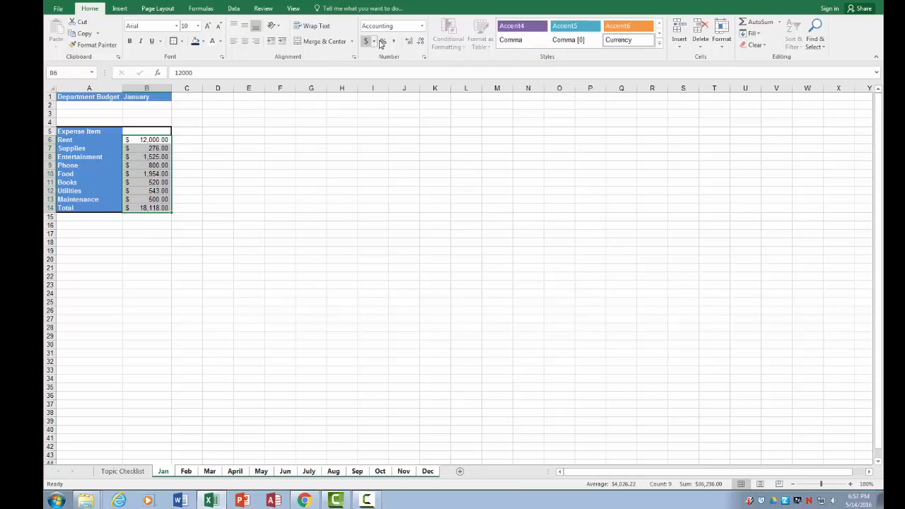
pyautogui.click(421, 42)
pyautogui.click(421, 42)
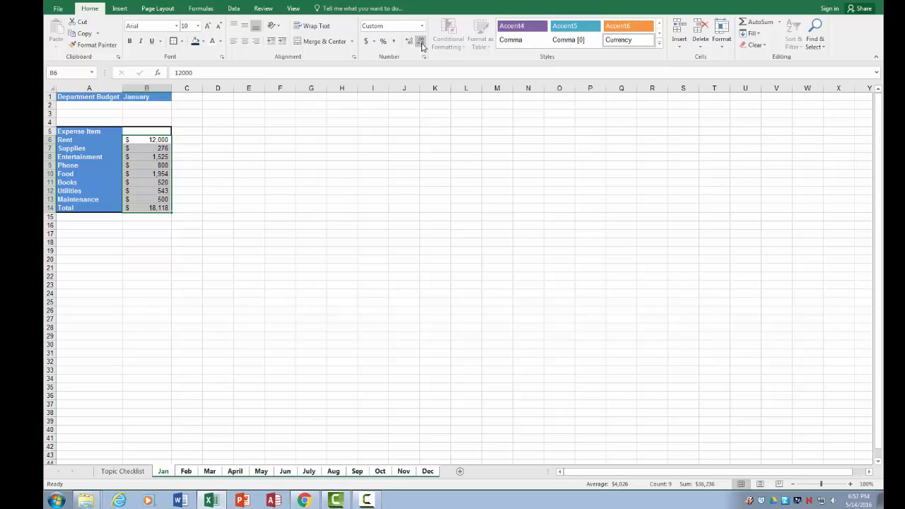
pyautogui.click(97, 96)
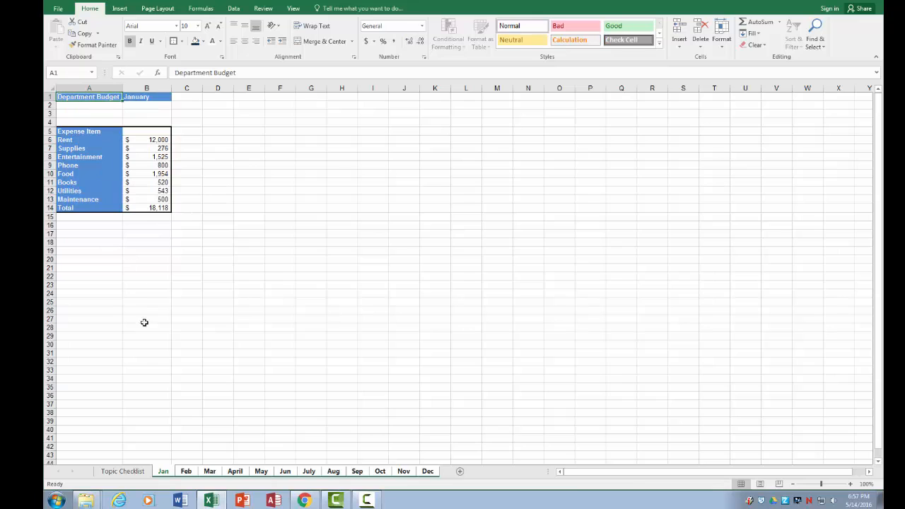
# - Check the formatting on the Sep, Jan and Dec sheets and ungroup the monthly sheets
pyautogui.click(357, 471)
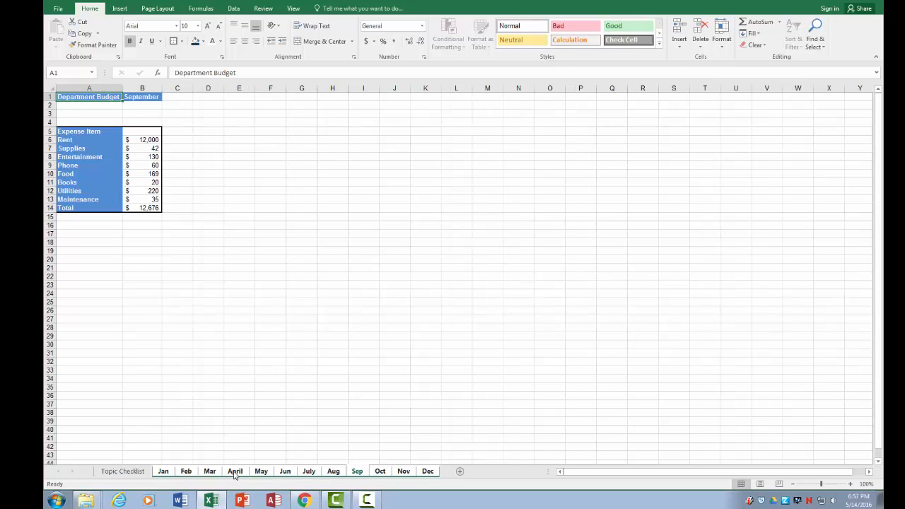
pyautogui.click(170, 475)
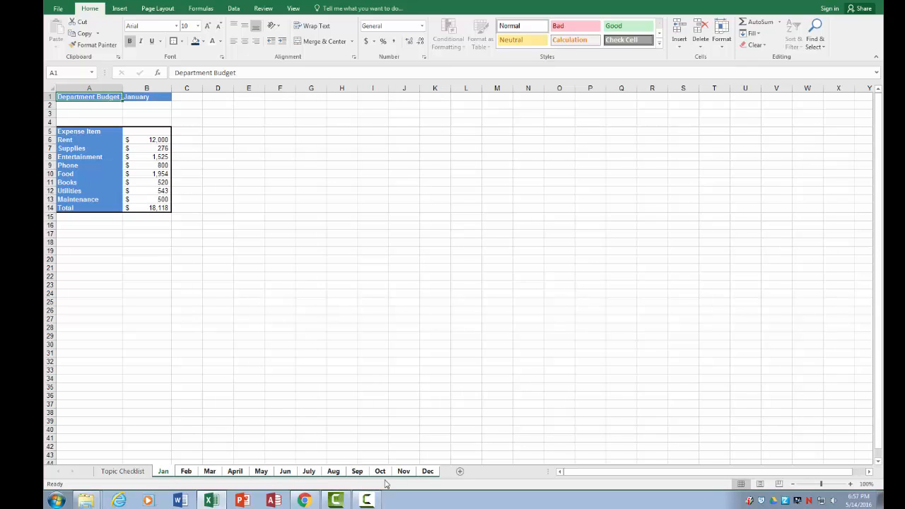
pyautogui.click(428, 471)
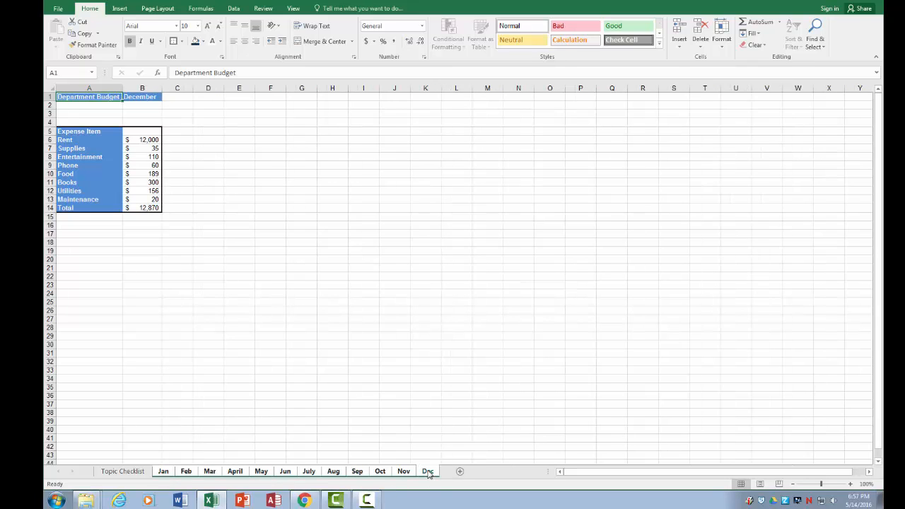
pyautogui.rightClick(235, 476)
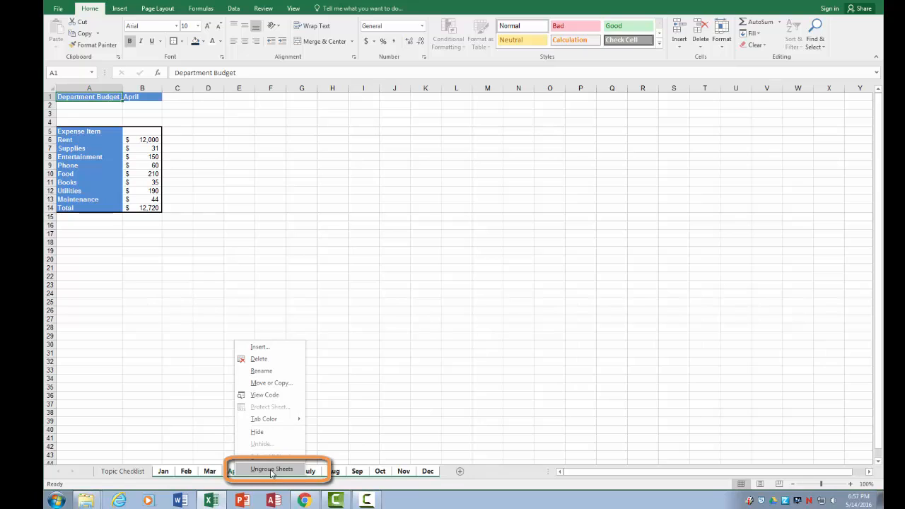
pyautogui.click(272, 469)
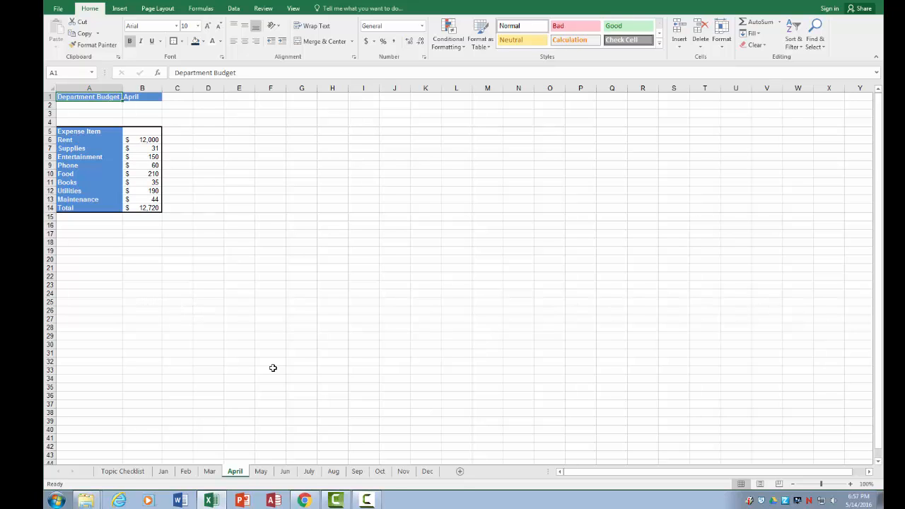
# - Examine the ungrouped Jan, Jun and Sep sheets to verify their totals and formatting
pyautogui.click(163, 471)
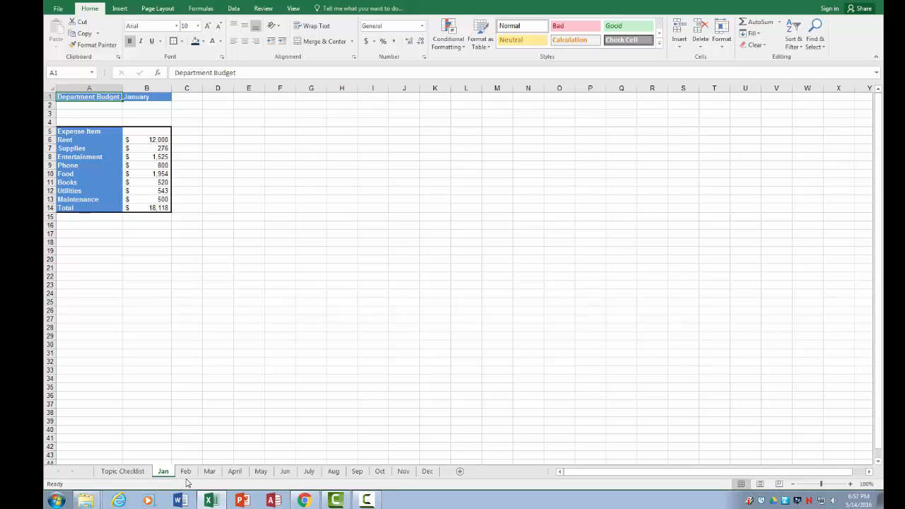
pyautogui.click(286, 472)
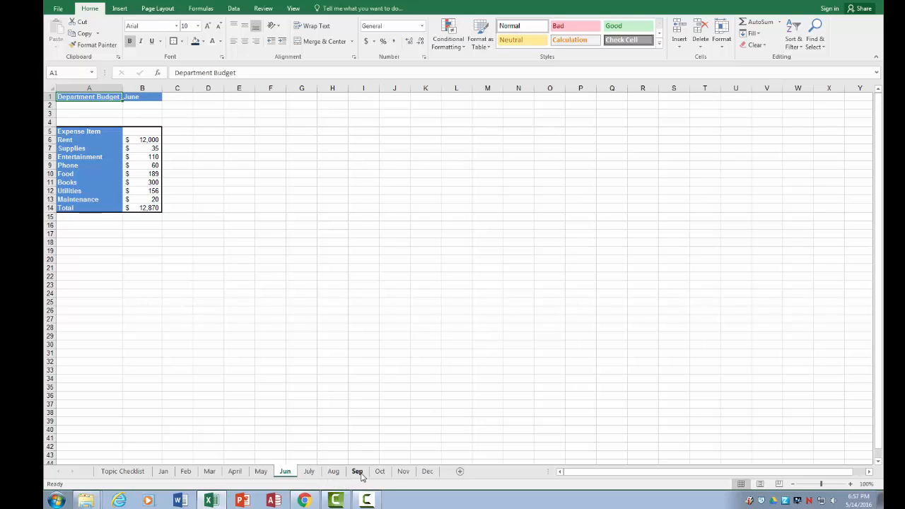
pyautogui.click(358, 472)
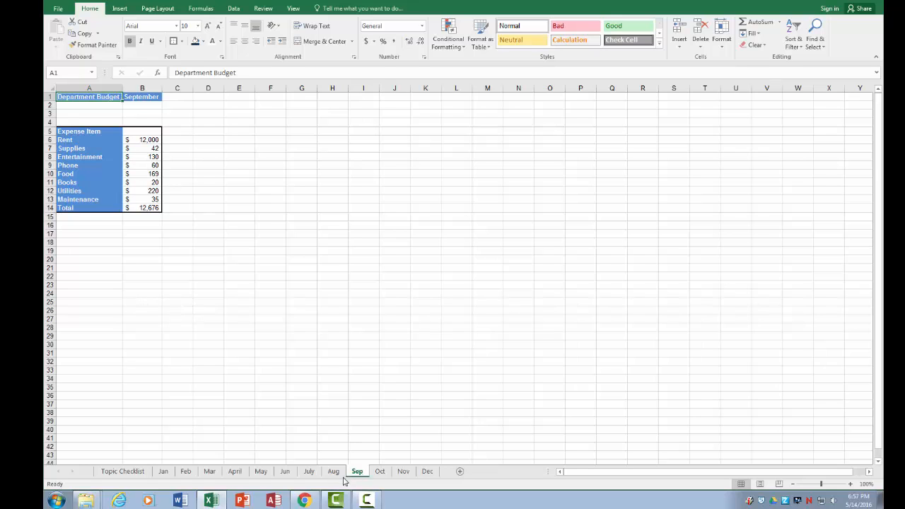
# - Add a new worksheet named Annual Summary and place it in front of the Jan sheet
pyautogui.click(164, 471)
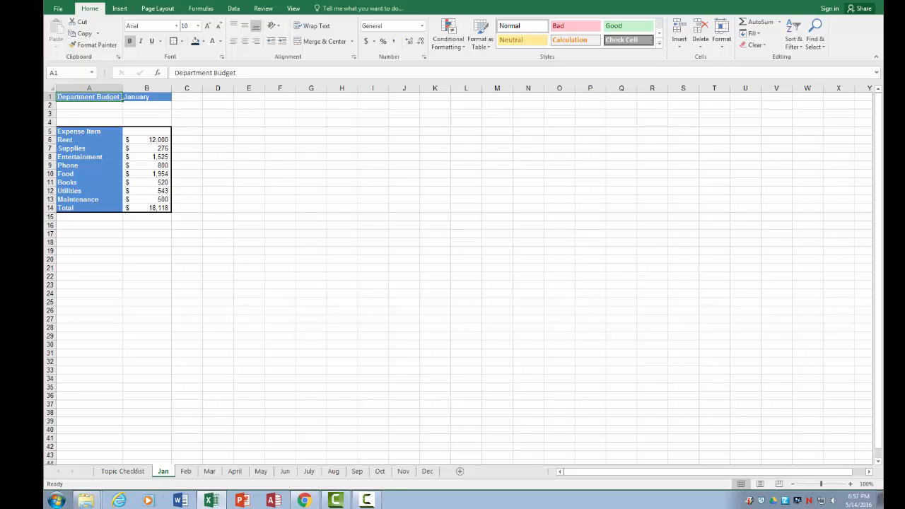
pyautogui.click(461, 473)
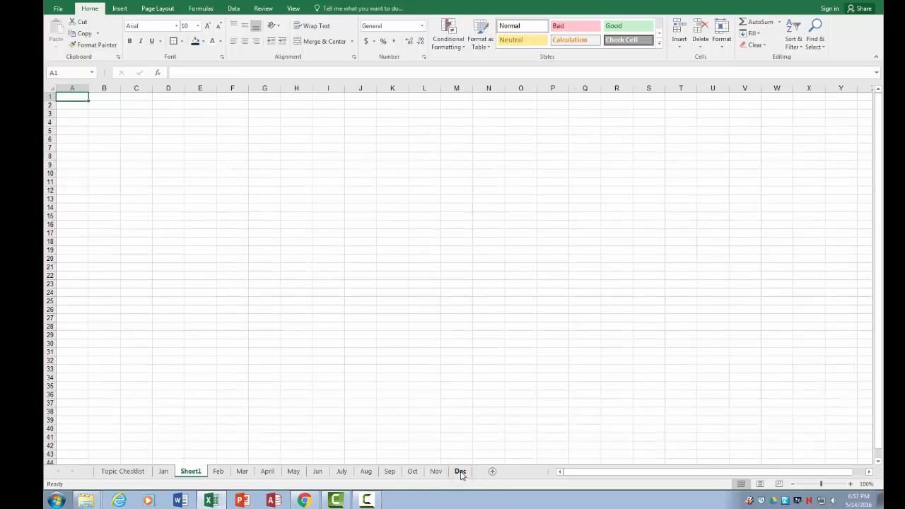
pyautogui.doubleClick(190, 471)
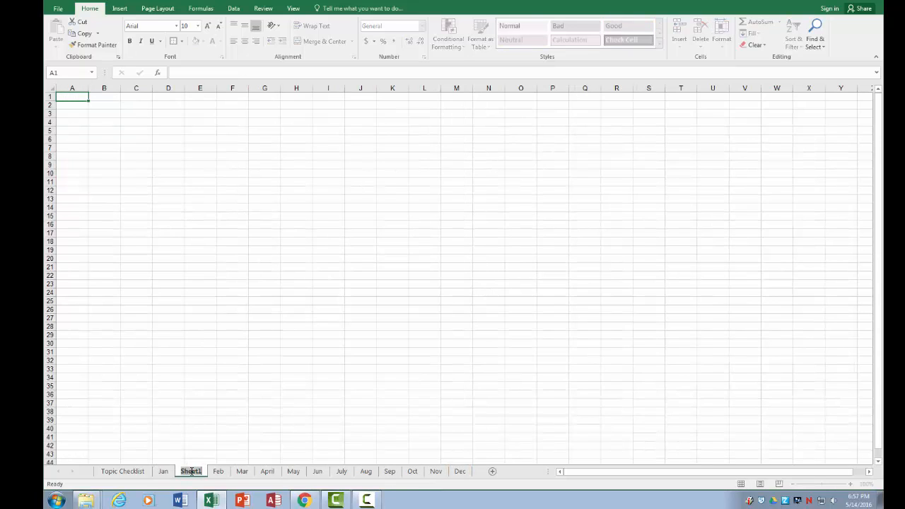
pyautogui.write('Annual S')
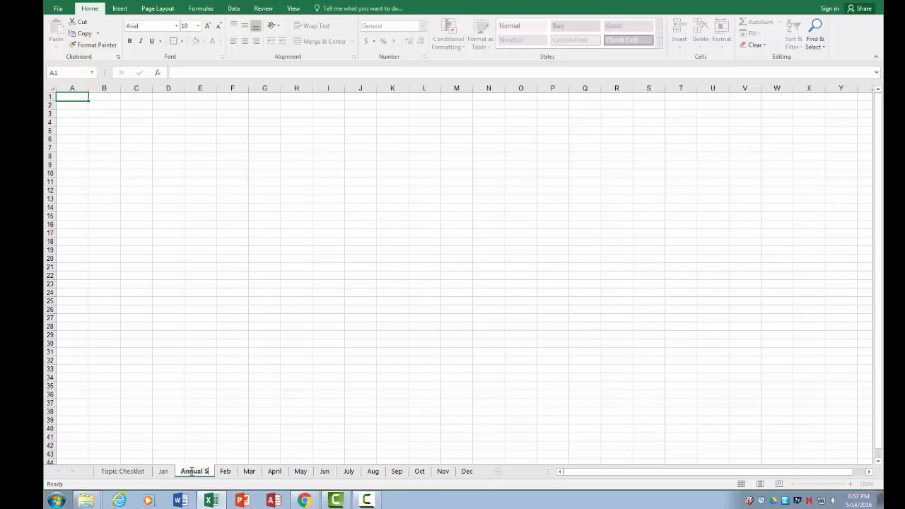
pyautogui.write('ummary')
pyautogui.press('Return')
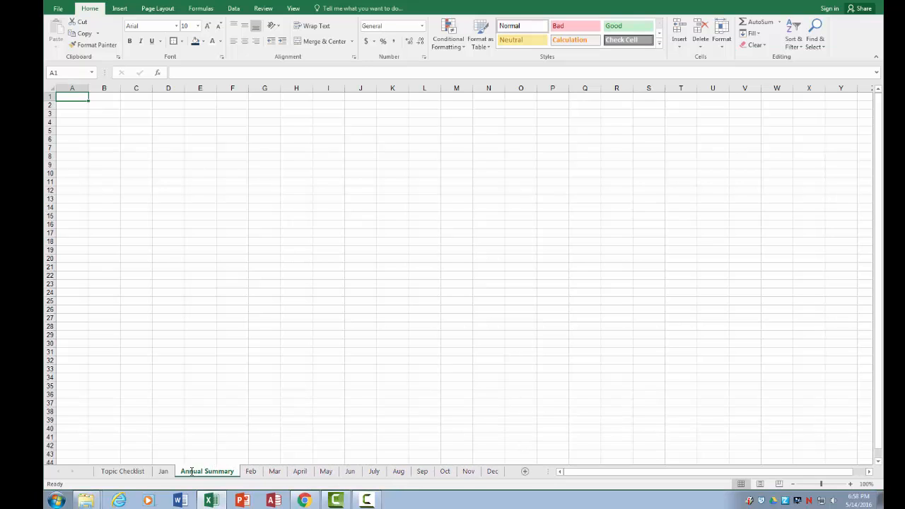
pyautogui.press('Return')
pyautogui.moveTo(177, 469); pyautogui.dragTo(168, 471)
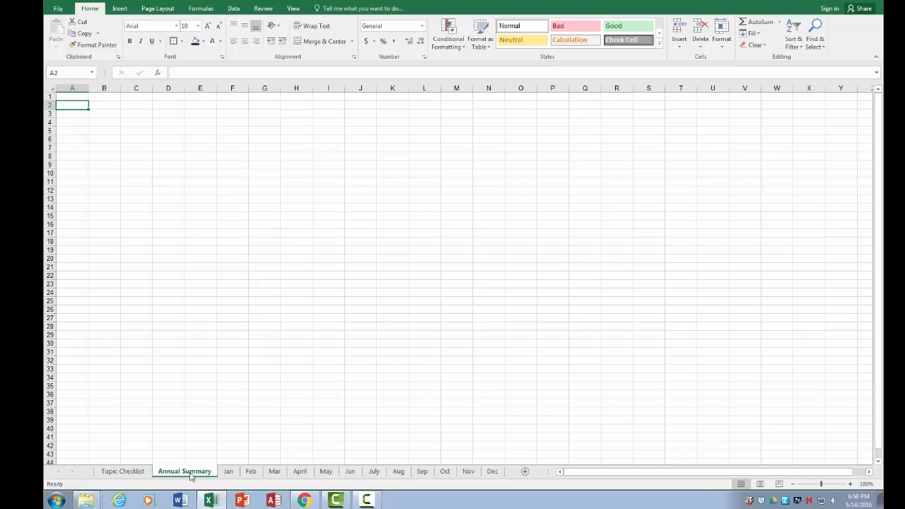
# - Compare the table layout on the Jan, Feb, May, Aug and Oct sheets and return to the Annual Summary sheet
pyautogui.click(228, 473)
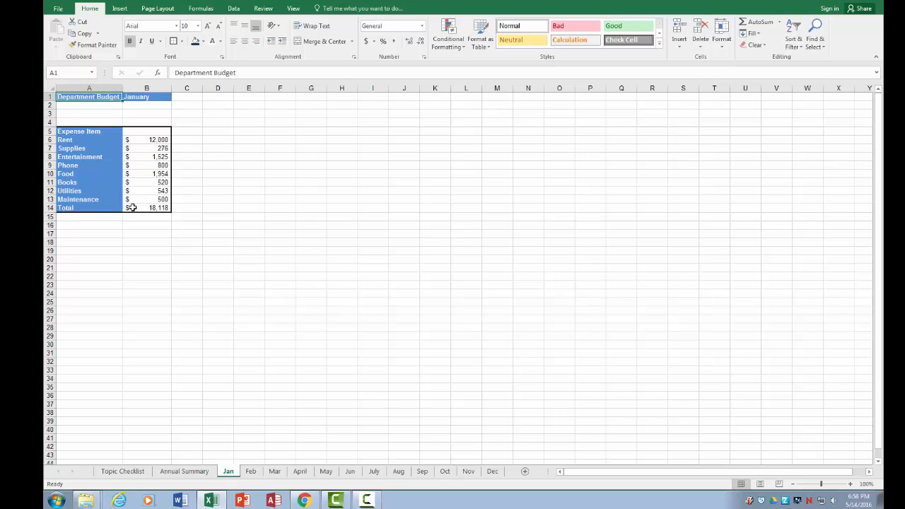
pyautogui.click(254, 472)
pyautogui.click(328, 474)
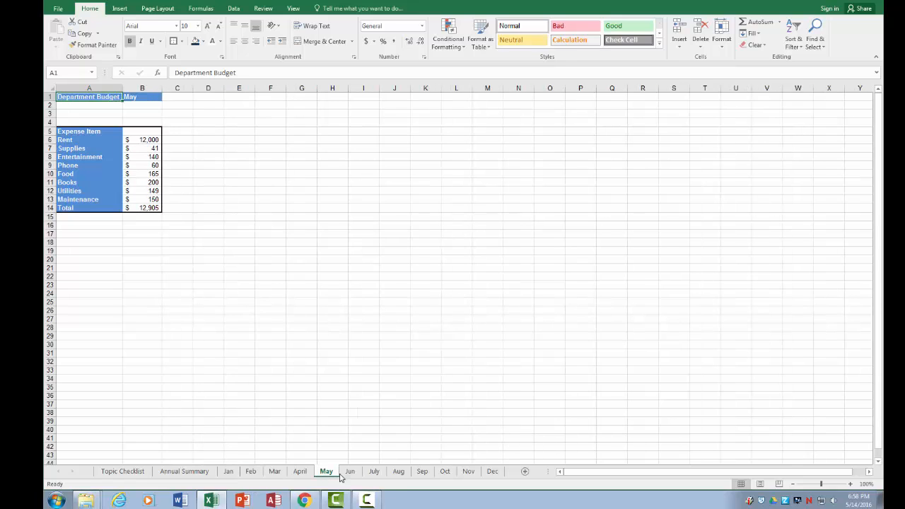
pyautogui.click(400, 474)
pyautogui.click(446, 473)
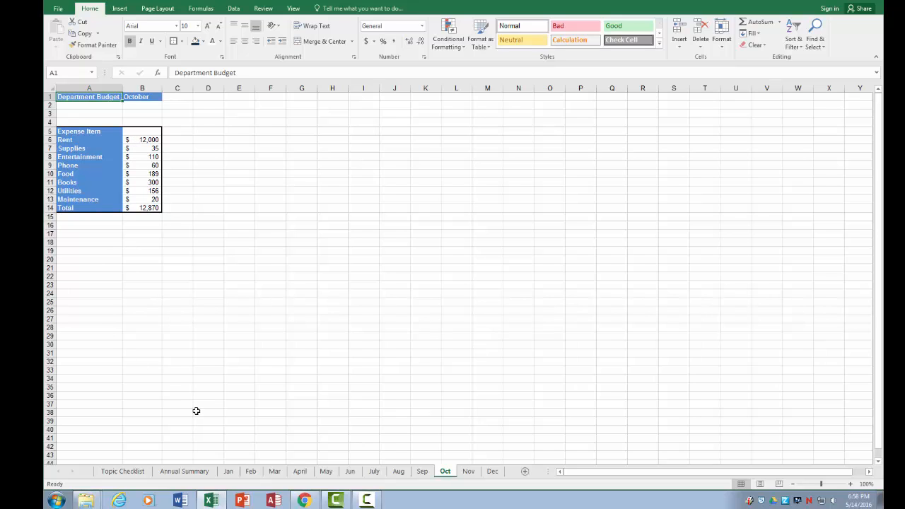
pyautogui.click(200, 473)
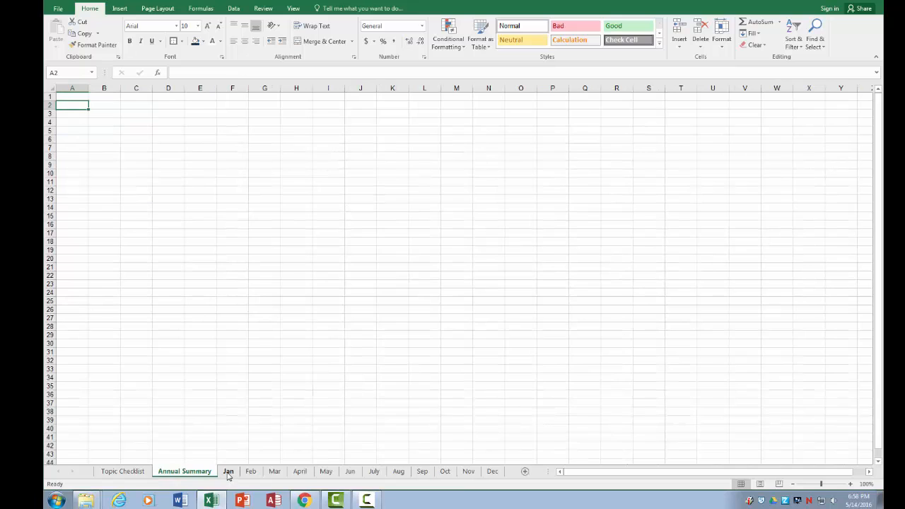
# - Group the Jan and Annual Summary sheets and fill Jan's range A1:C15 across both, including contents and formats
pyautogui.click(228, 472)
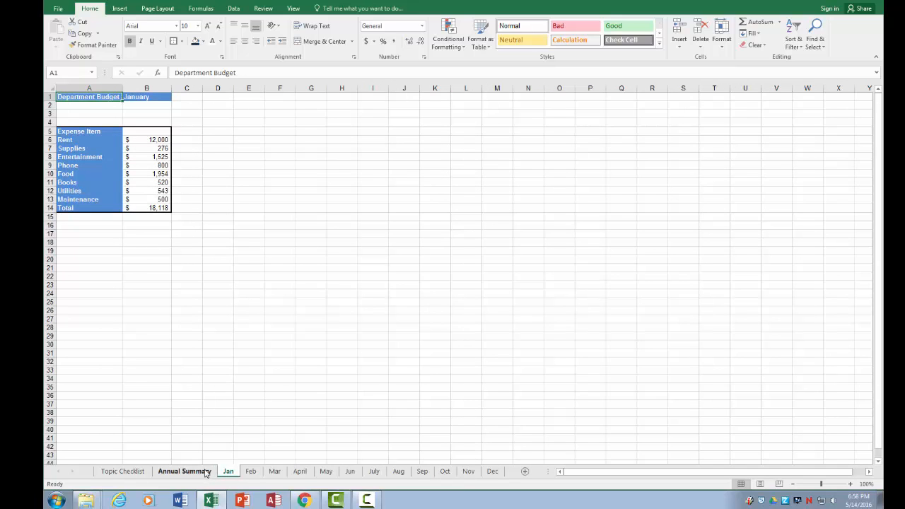
pyautogui.keyDown('ctrl'); pyautogui.click(206, 473); pyautogui.keyUp('ctrl')
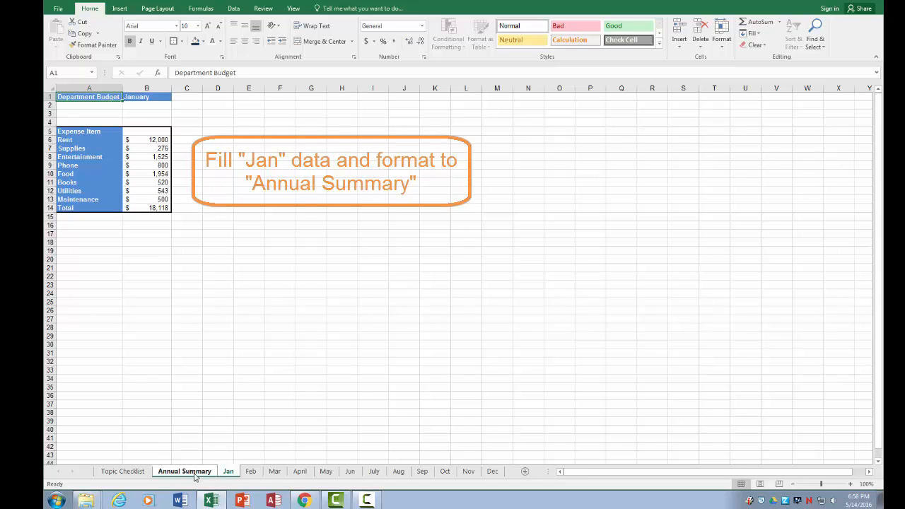
pyautogui.moveTo(106, 97); pyautogui.dragTo(173, 219)
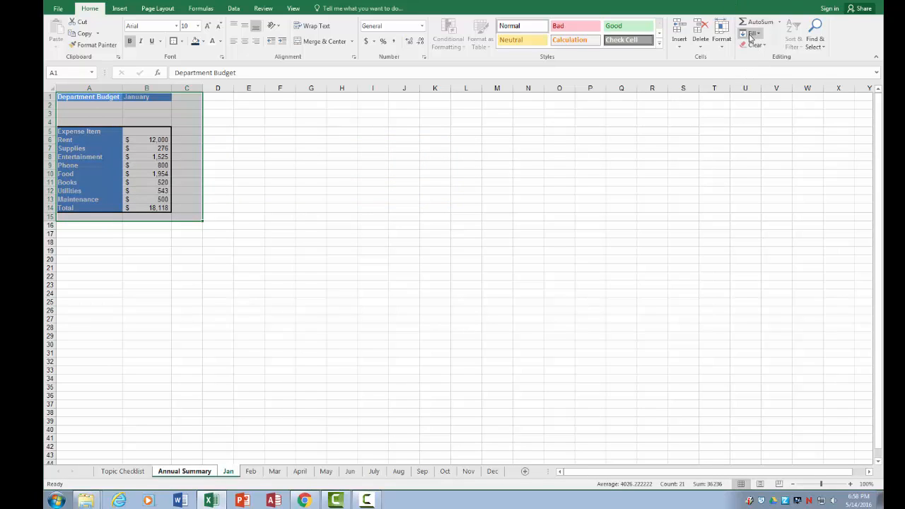
pyautogui.click(750, 37)
pyautogui.click(770, 99)
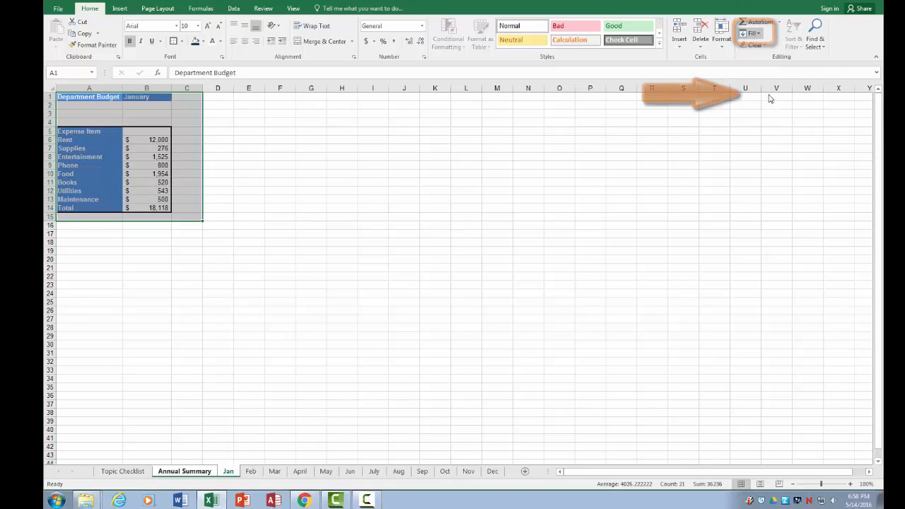
pyautogui.click(369, 222)
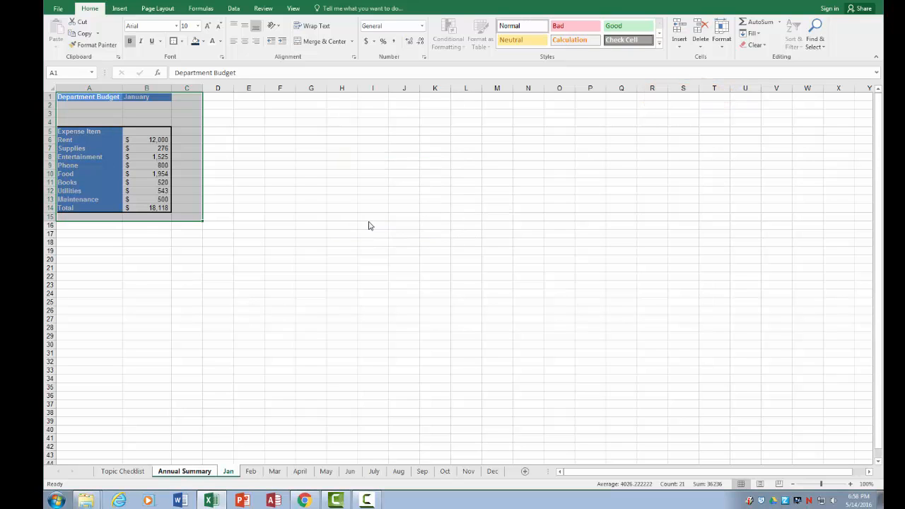
# - Ungroup the two sheets and widen columns A and B on Annual Summary to fit their contents
pyautogui.click(206, 471)
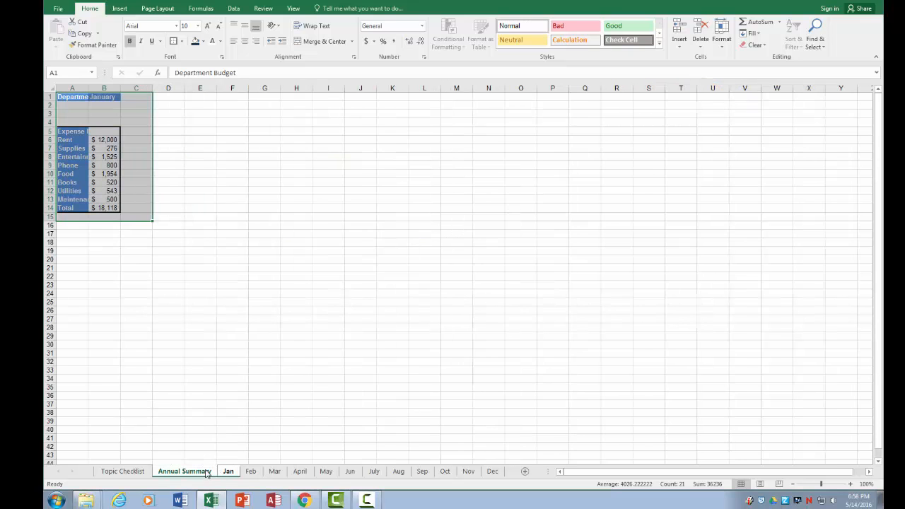
pyautogui.rightClick(206, 471)
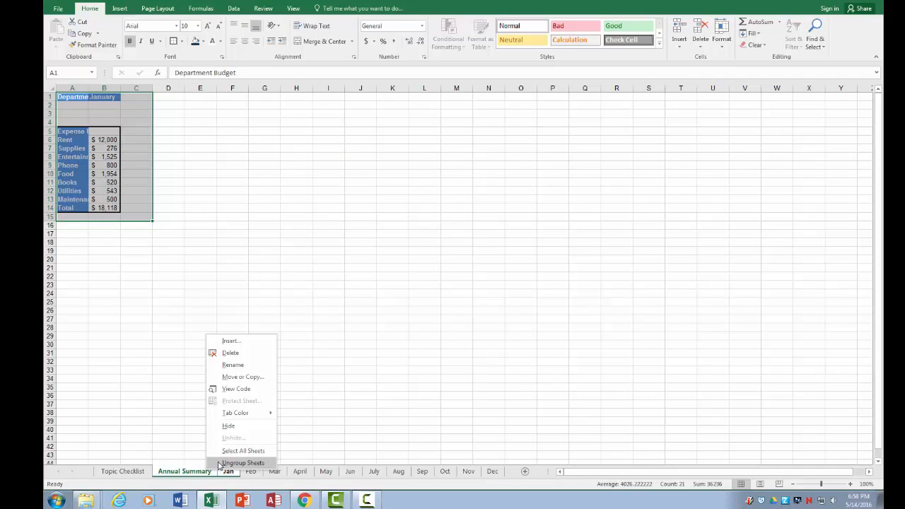
pyautogui.click(218, 459)
pyautogui.moveTo(88, 88); pyautogui.dragTo(177, 87)
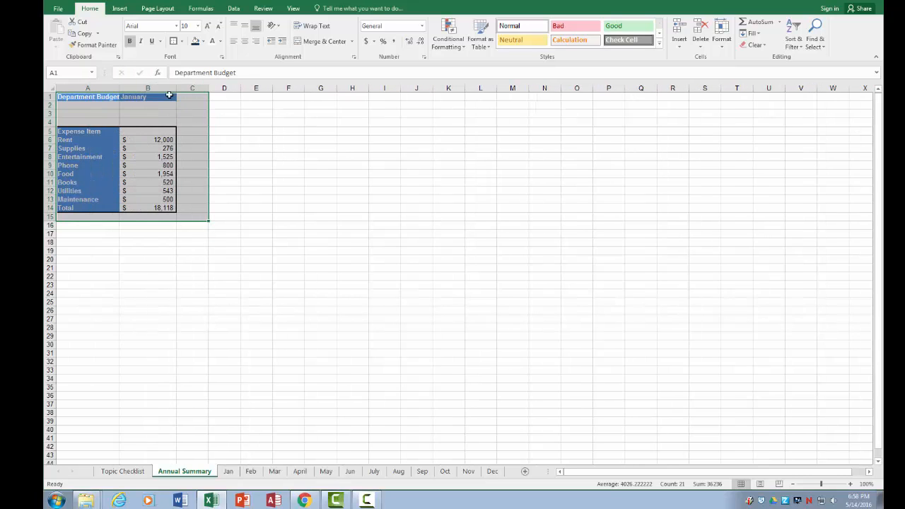
pyautogui.moveTo(120, 87); pyautogui.dragTo(143, 88)
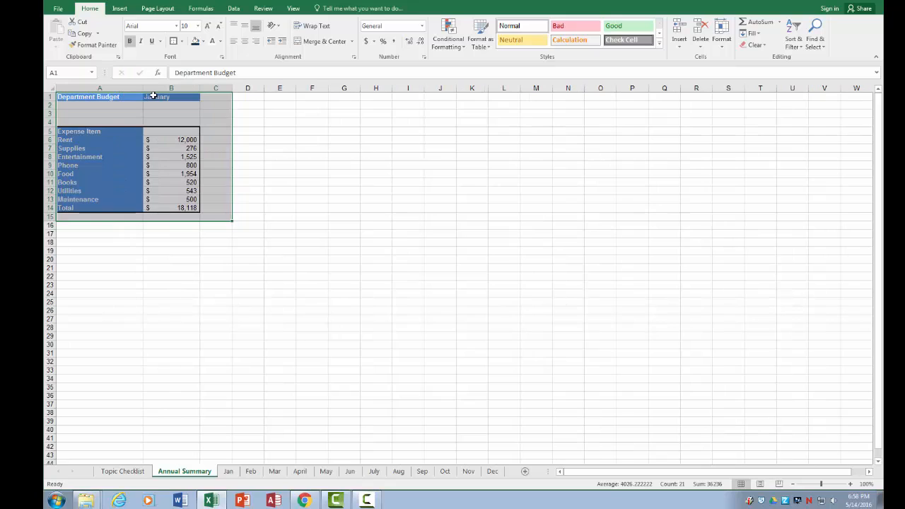
# - Change the month heading in B1 of Annual Summary to Annual and clear the expense amounts in B6:B13
pyautogui.click(151, 96)
pyautogui.write('Annual')
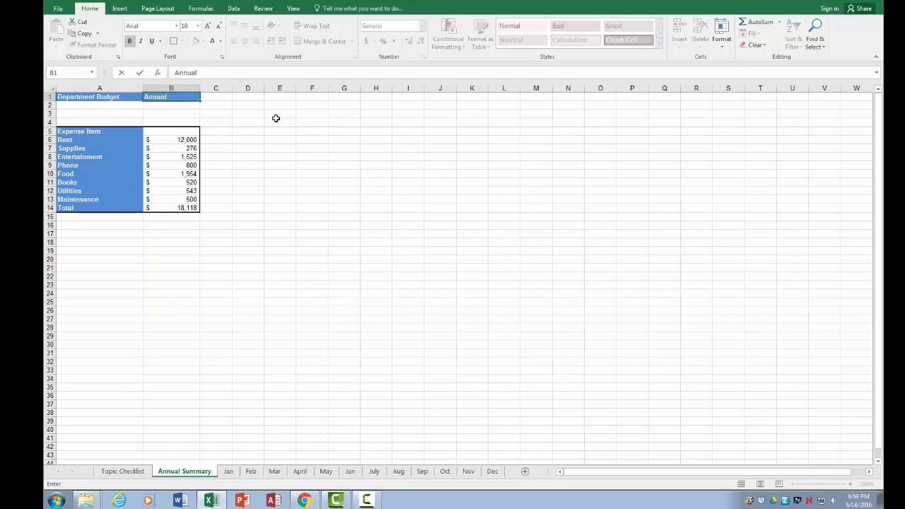
pyautogui.press('Return')
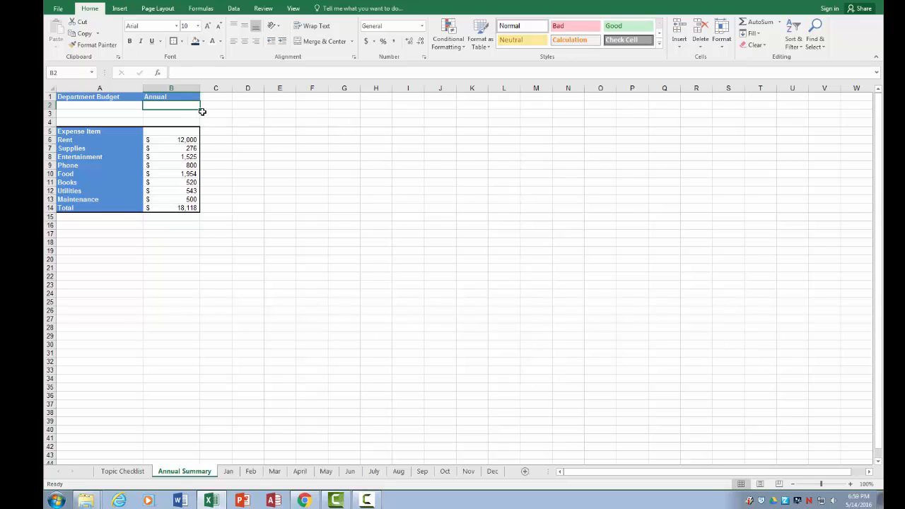
pyautogui.moveTo(183, 139); pyautogui.dragTo(189, 202)
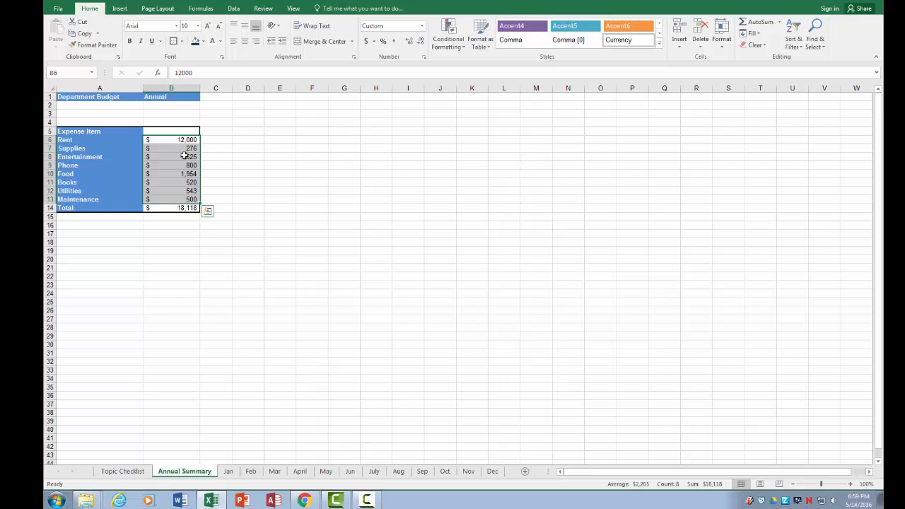
pyautogui.press('Delete')
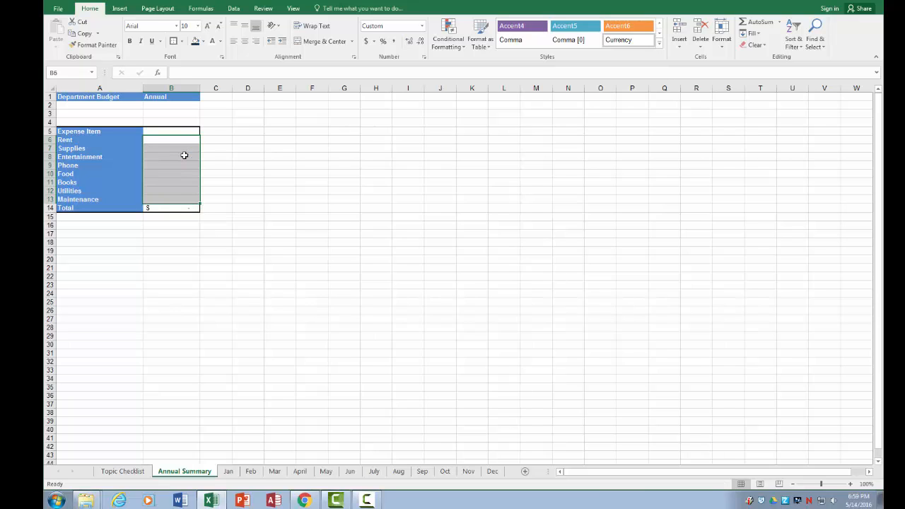
# - Enter the formula =SUM('Jan:Dec'!B6) in Rent cell B6 of Annual Summary to total rent across all twelve monthly sheets
pyautogui.click(165, 140)
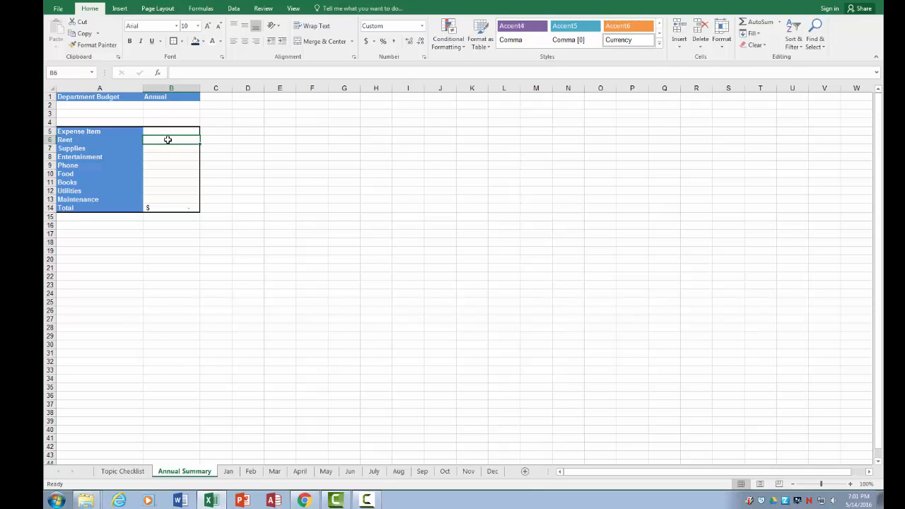
pyautogui.write('=')
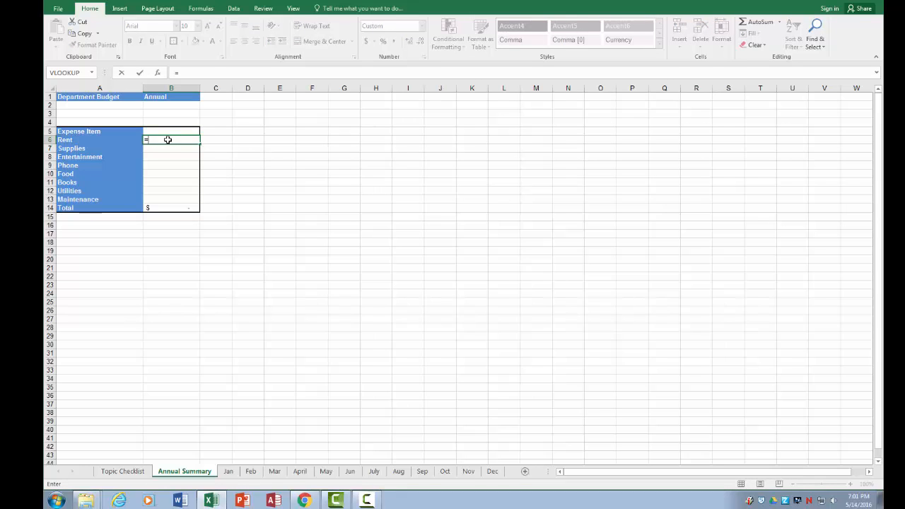
pyautogui.write('SUM')
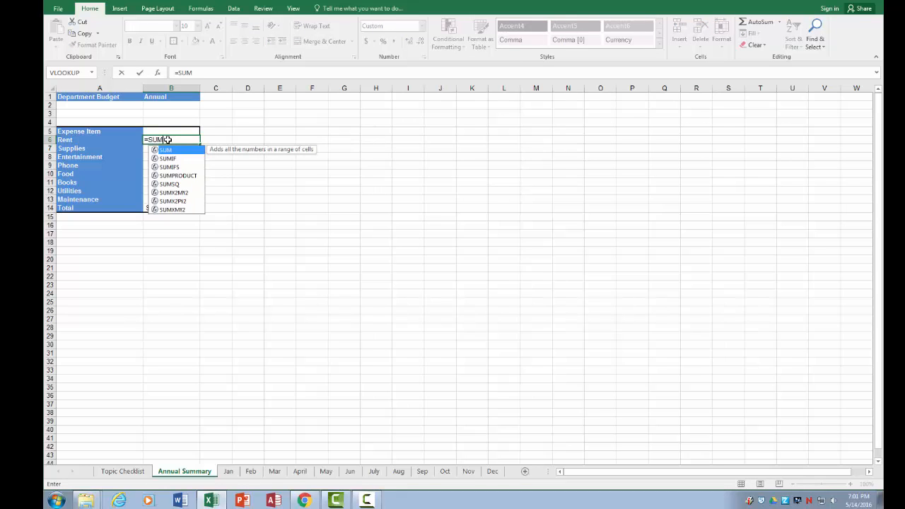
pyautogui.write('(')
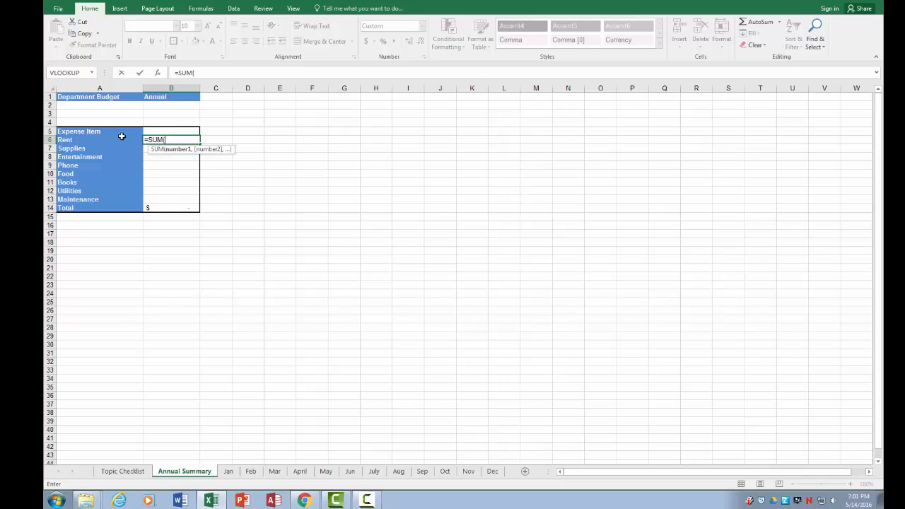
pyautogui.click(228, 471)
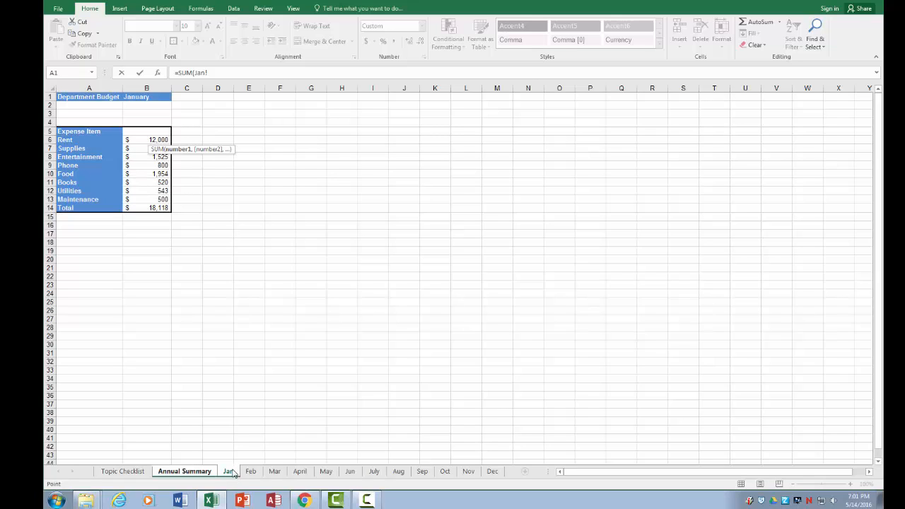
pyautogui.keyDown('shift'); pyautogui.click(493, 472); pyautogui.keyUp('shift')
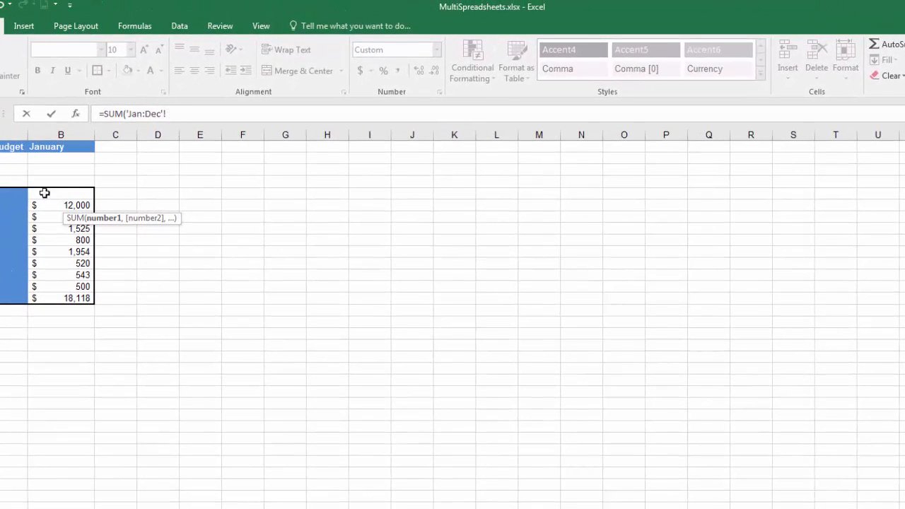
pyautogui.click(40, 204)
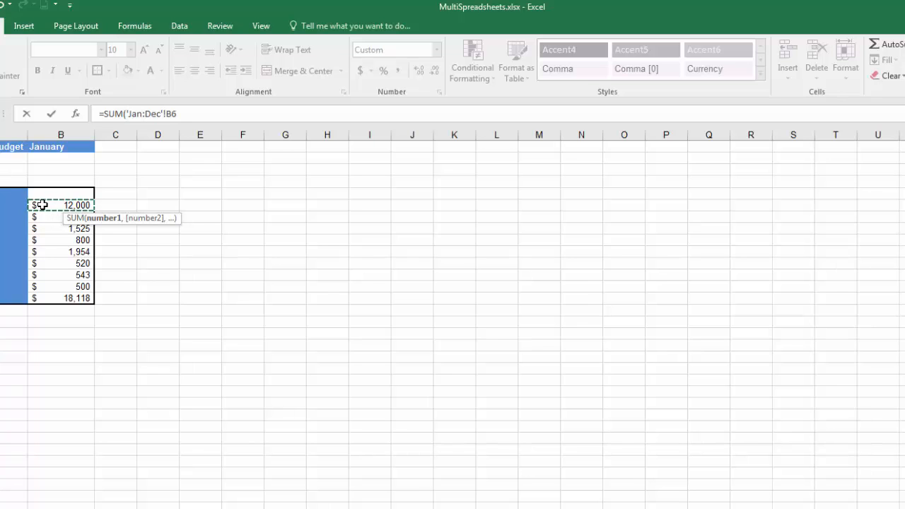
pyautogui.write(')')
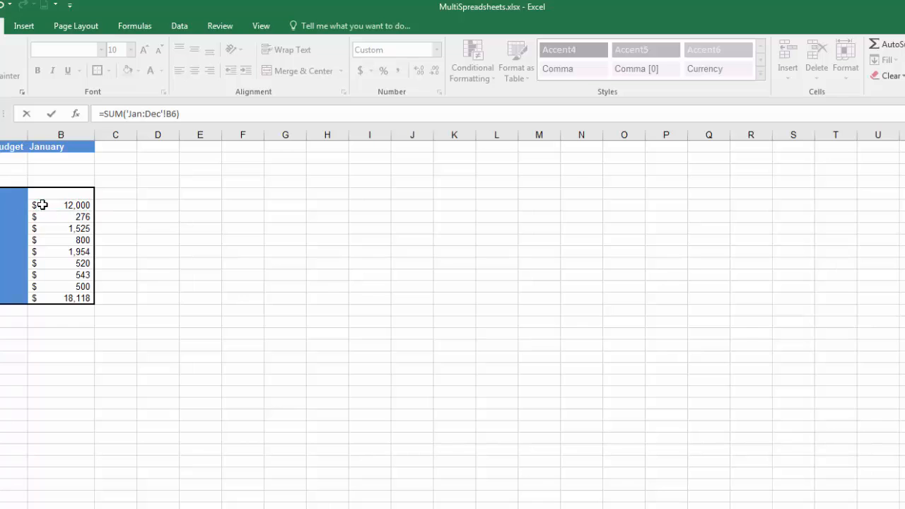
pyautogui.press('Return')
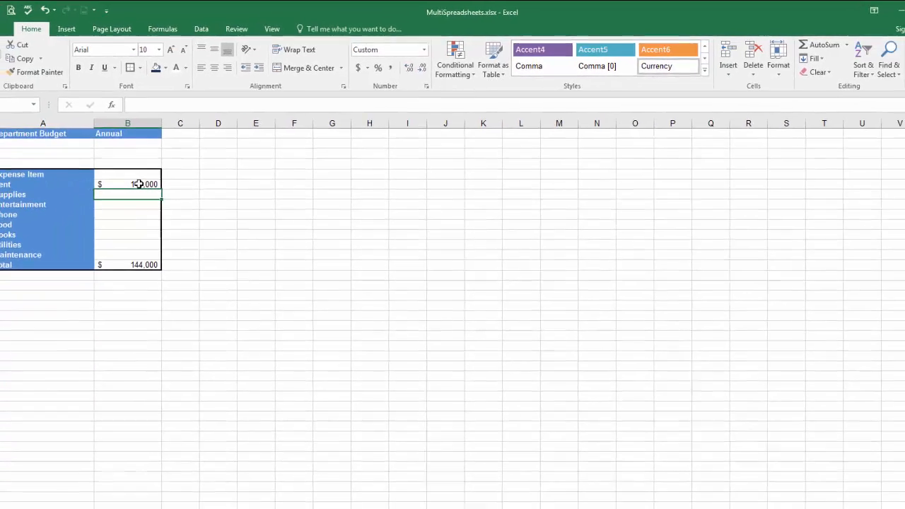
# - Fill the Rent formula from B6 down through Maintenance in B13 and inspect the copied formulas for Books, Supplies, Entertainment, Phone and Food
pyautogui.click(138, 184)
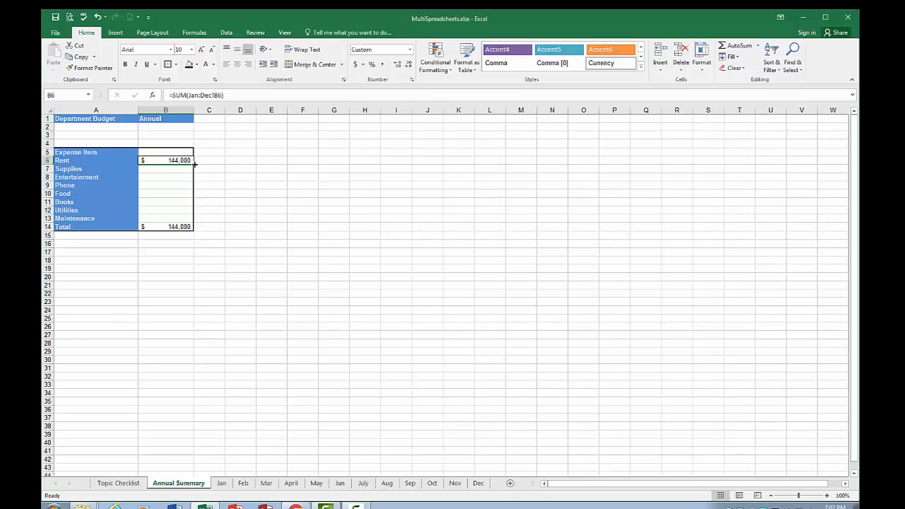
pyautogui.moveTo(195, 164); pyautogui.dragTo(186, 225)
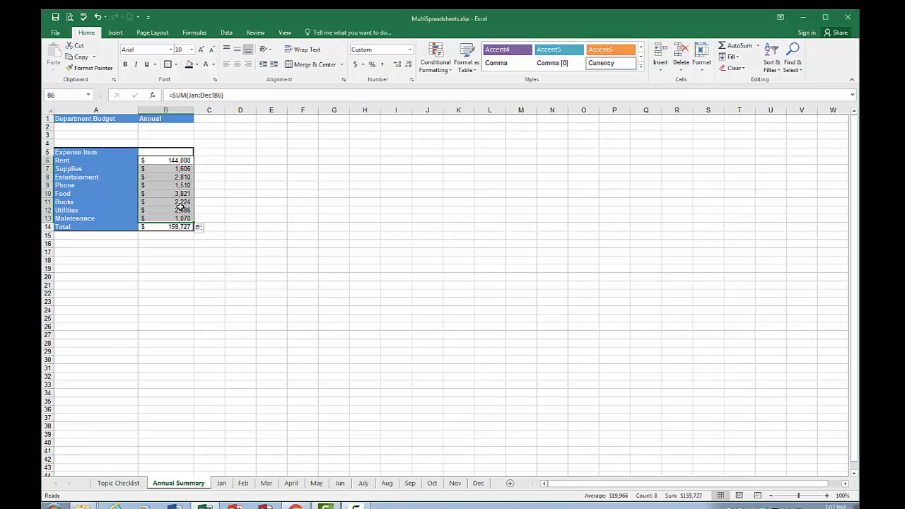
pyautogui.click(181, 201)
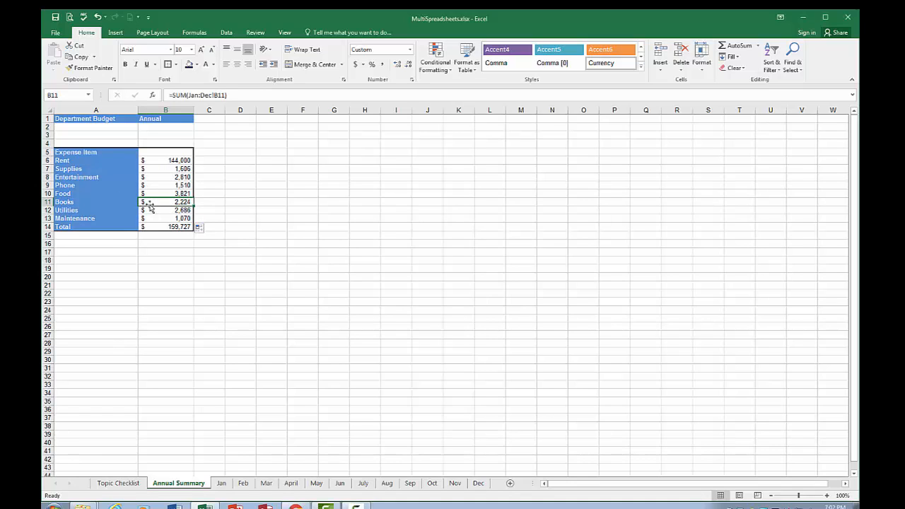
pyautogui.click(169, 169)
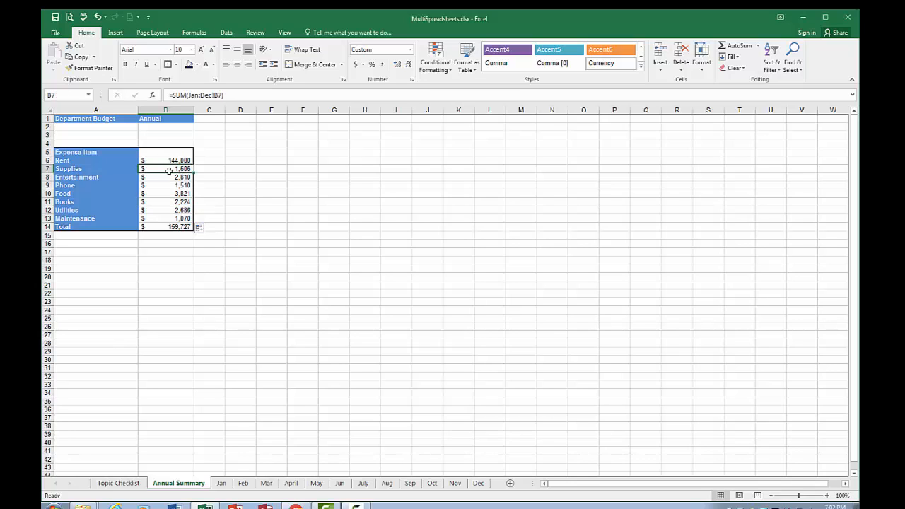
pyautogui.click(169, 176)
pyautogui.click(168, 185)
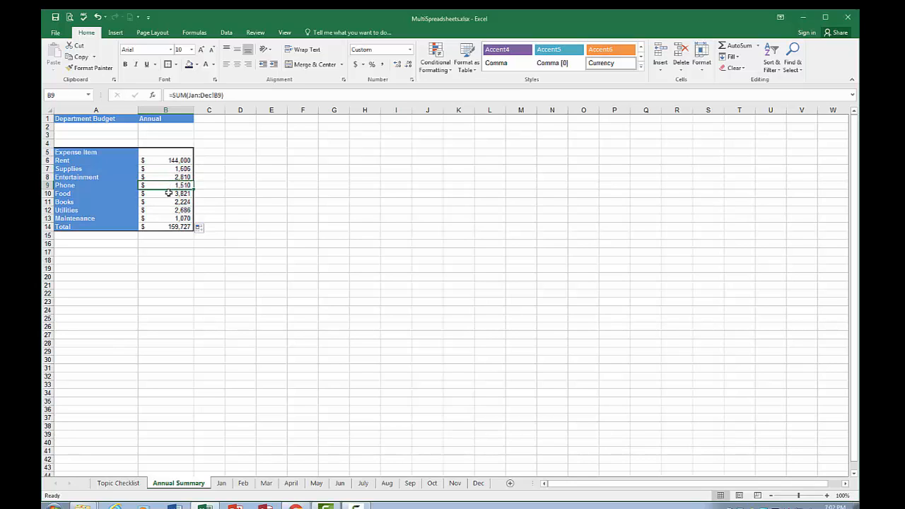
pyautogui.click(171, 193)
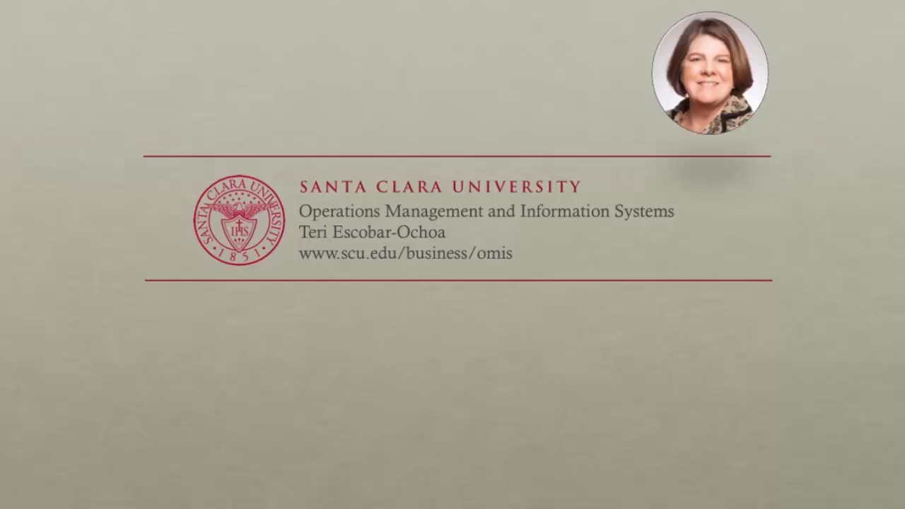